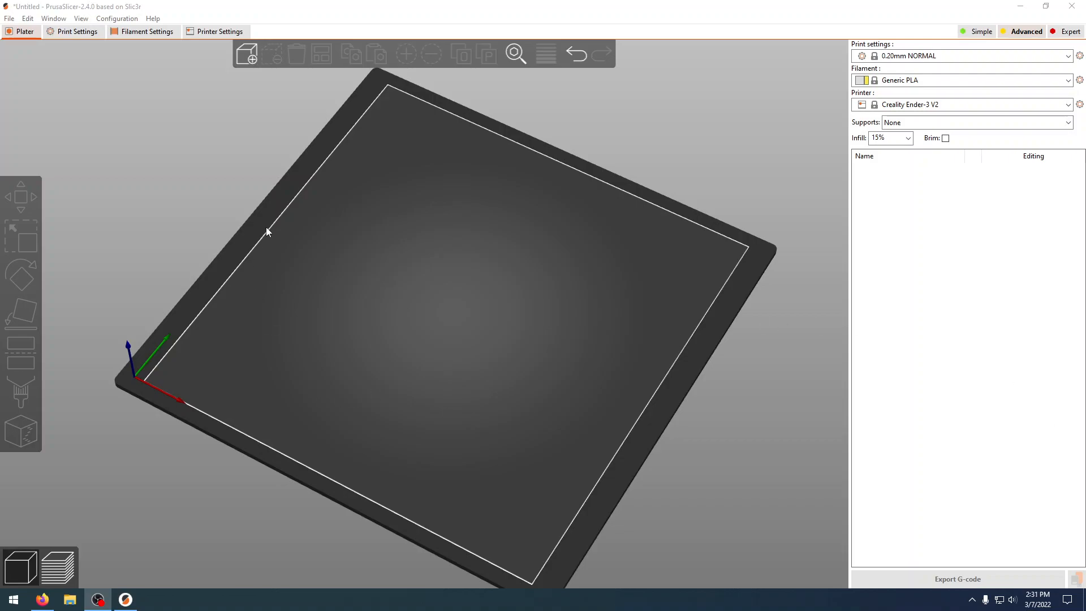
# Step: Import Brill1.3mf from the Downloads folder and move it off the bed centre to about X 130, Y 224 mm
pyautogui.click(248, 59)
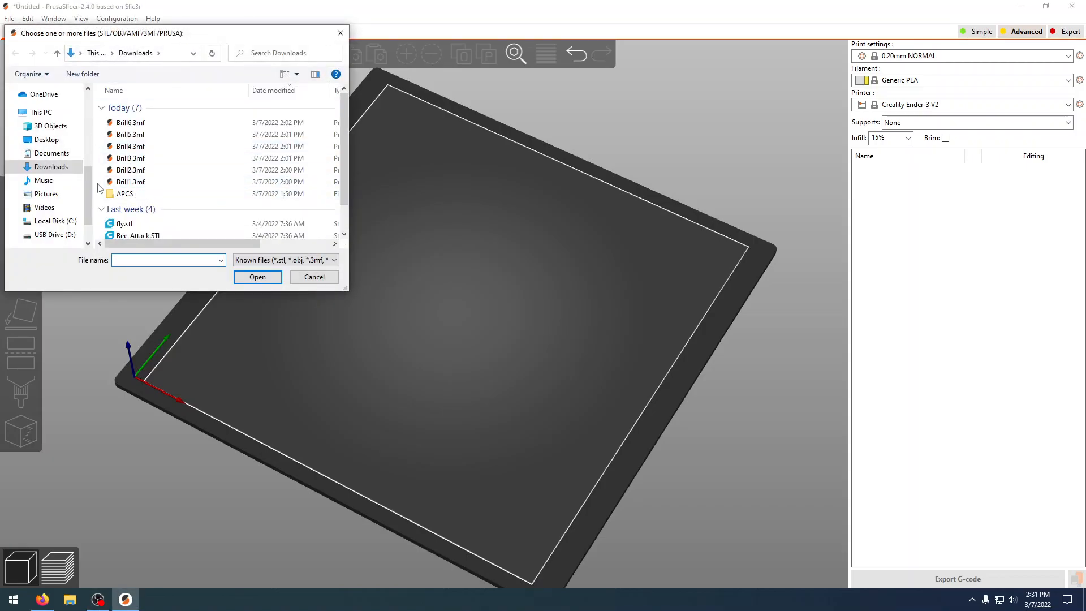
pyautogui.moveTo(90, 189)
pyautogui.mouseDown()
pyautogui.moveTo(90, 207)
pyautogui.moveTo(100, 173)
pyautogui.moveTo(92, 186)
pyautogui.mouseUp()
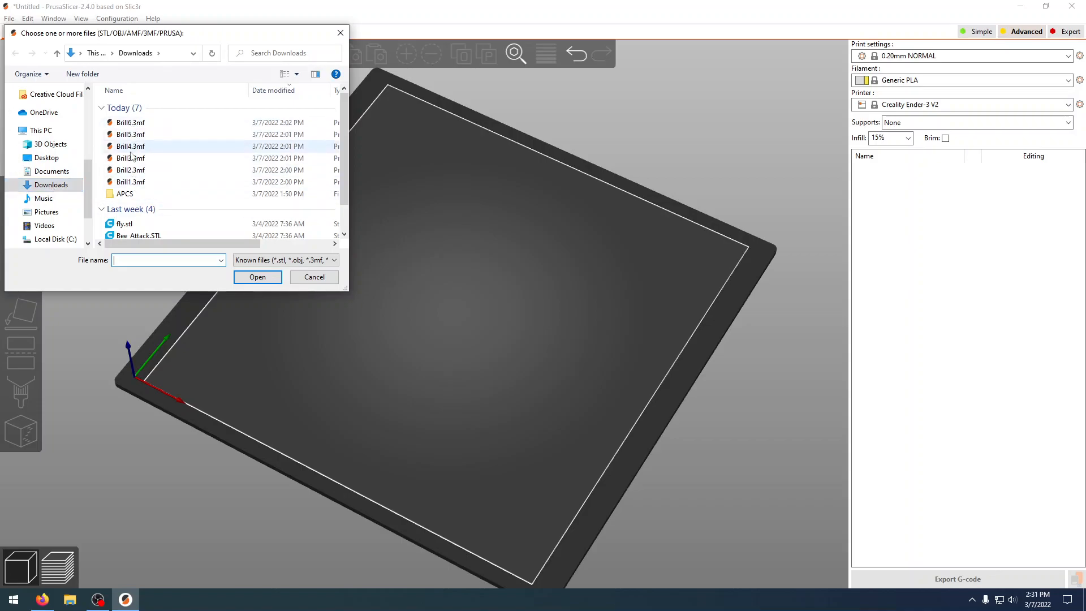
pyautogui.click(138, 184)
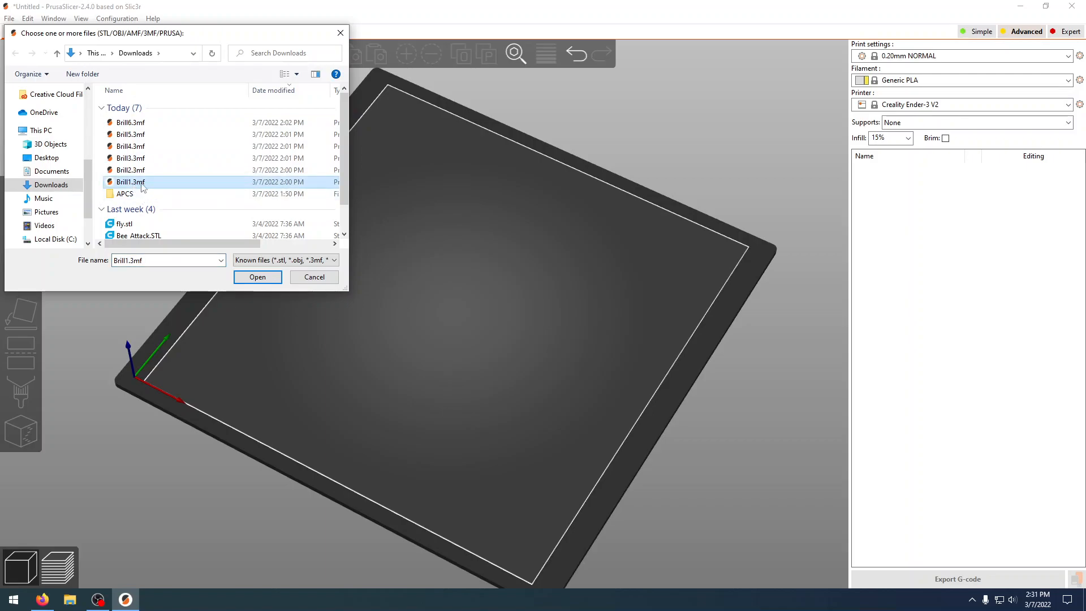
pyautogui.click(272, 281)
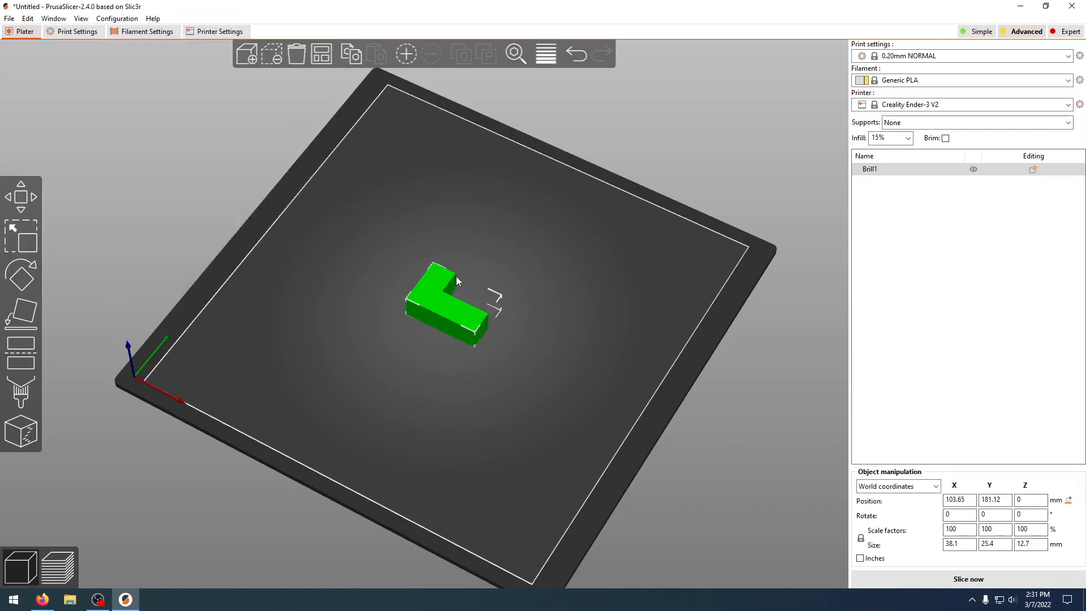
pyautogui.moveTo(440, 298); pyautogui.dragTo(531, 259)
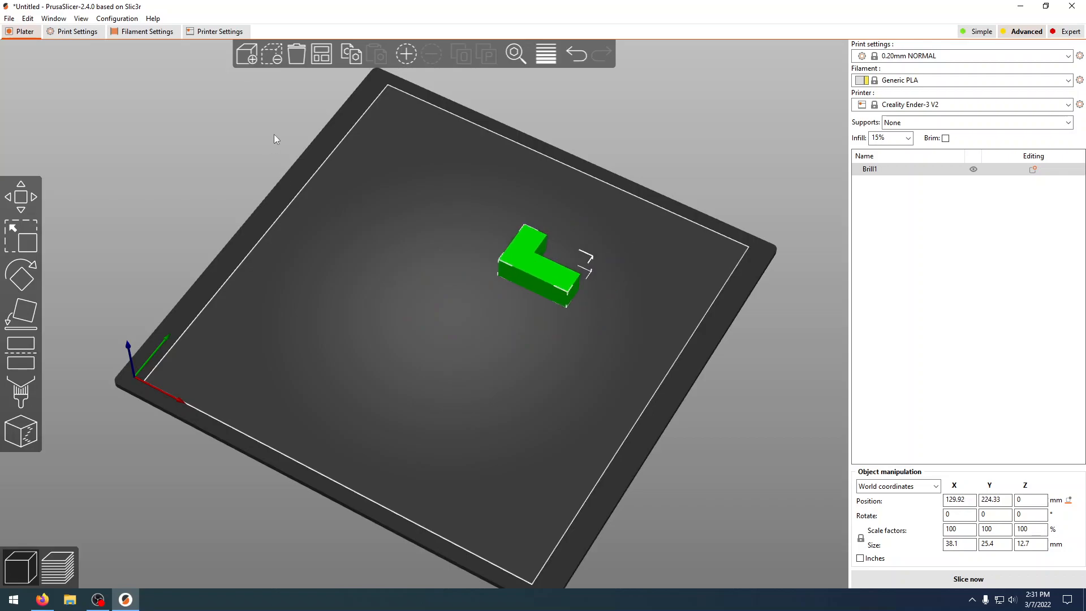
# Step: Import Brill2.3mf and place it in front of Brill1 at about X 130.5, Y 153.9 mm
pyautogui.click(252, 58)
pyautogui.click(127, 171)
pyautogui.click(259, 277)
pyautogui.moveTo(476, 301); pyautogui.dragTo(529, 320)
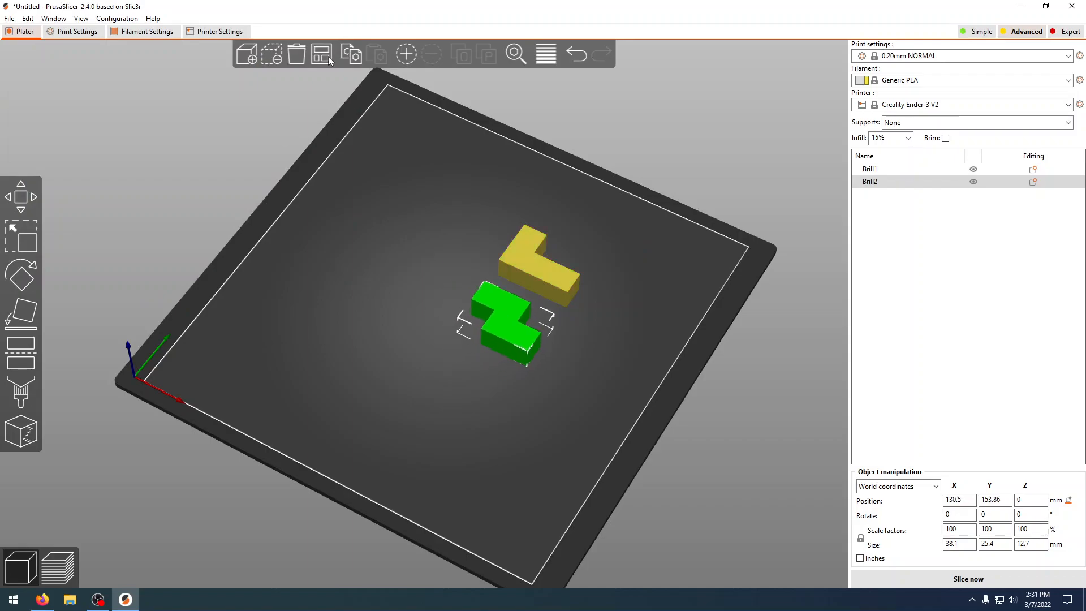
# Step: Import Brill3.3mf and place it beside Brill2 at about X 170, Y 137.7 mm
pyautogui.click(247, 56)
pyautogui.click(130, 159)
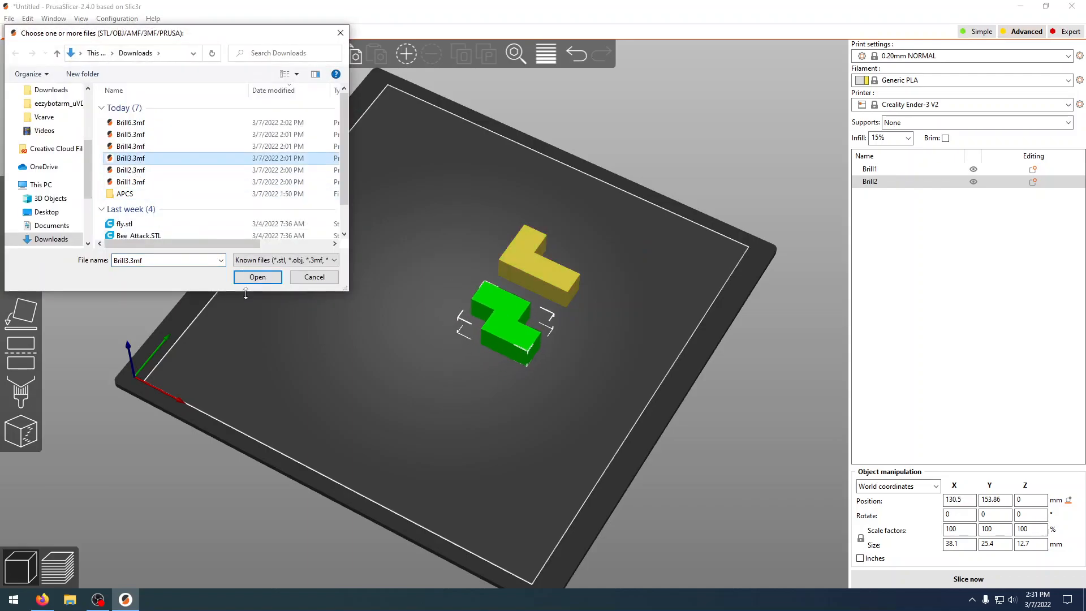
pyautogui.click(257, 277)
pyautogui.moveTo(451, 291); pyautogui.dragTo(436, 337)
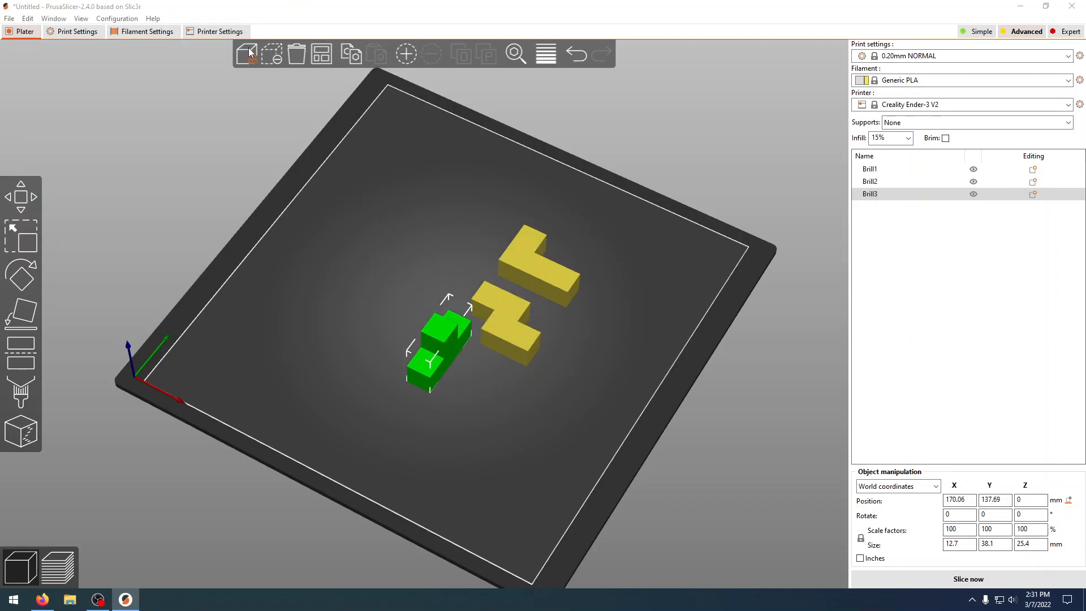
# Step: Import Brill4.3mf and place it beside Brill1 at about X 172.6, Y 124.8 mm
pyautogui.click(247, 54)
pyautogui.click(130, 146)
pyautogui.click(258, 277)
pyautogui.moveTo(425, 286); pyautogui.dragTo(458, 227)
# Step: Import Brill5.3mf and place it between Brill4 and Brill3 at about X 78.7, Y 90.9 mm
pyautogui.click(252, 54)
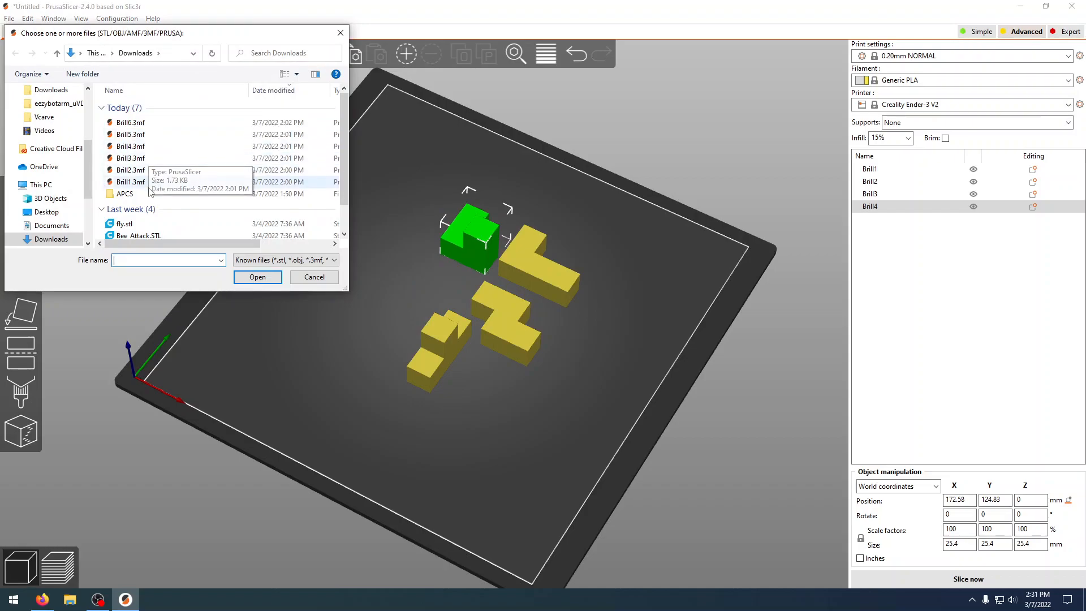
pyautogui.click(130, 134)
pyautogui.click(257, 277)
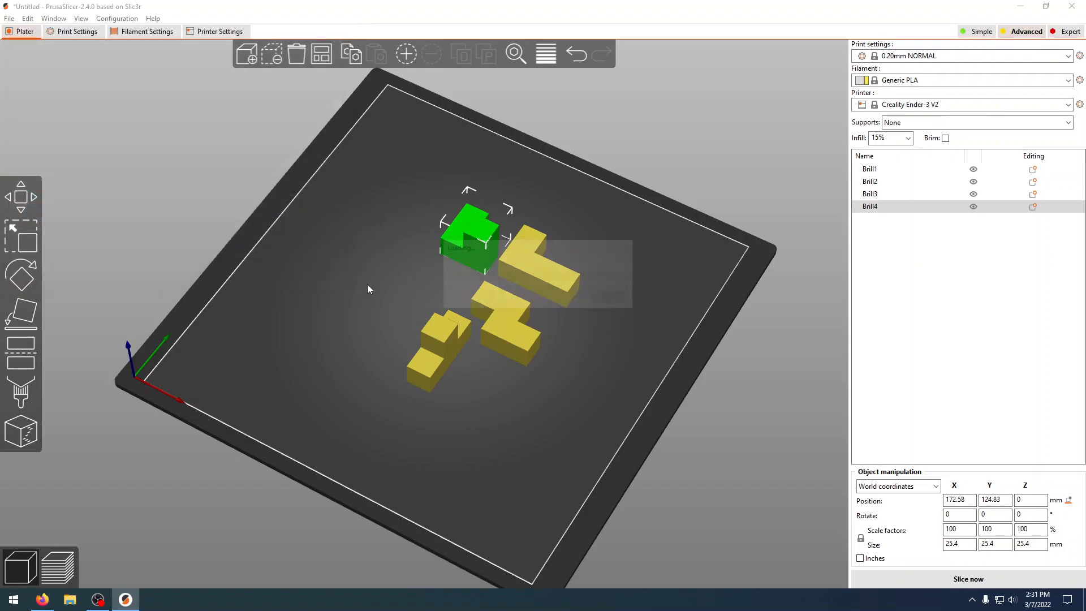
pyautogui.moveTo(496, 290); pyautogui.dragTo(435, 270)
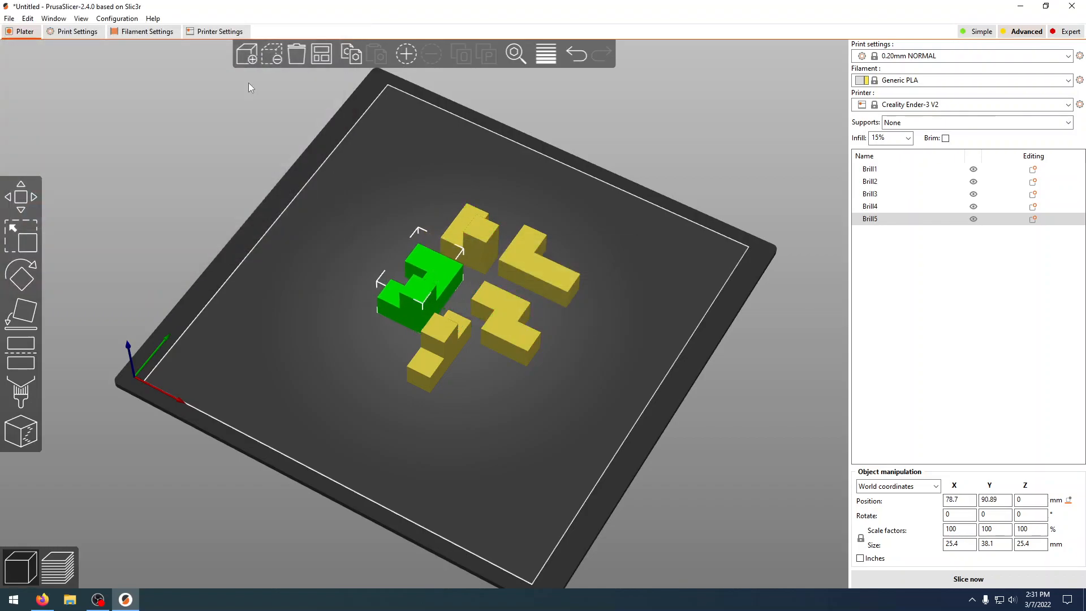
# Step: Import Brill6.3mf and move it clear of the other pieces, beside Brill5, to about X 59.6, Y -29 mm
pyautogui.click(246, 57)
pyautogui.click(130, 122)
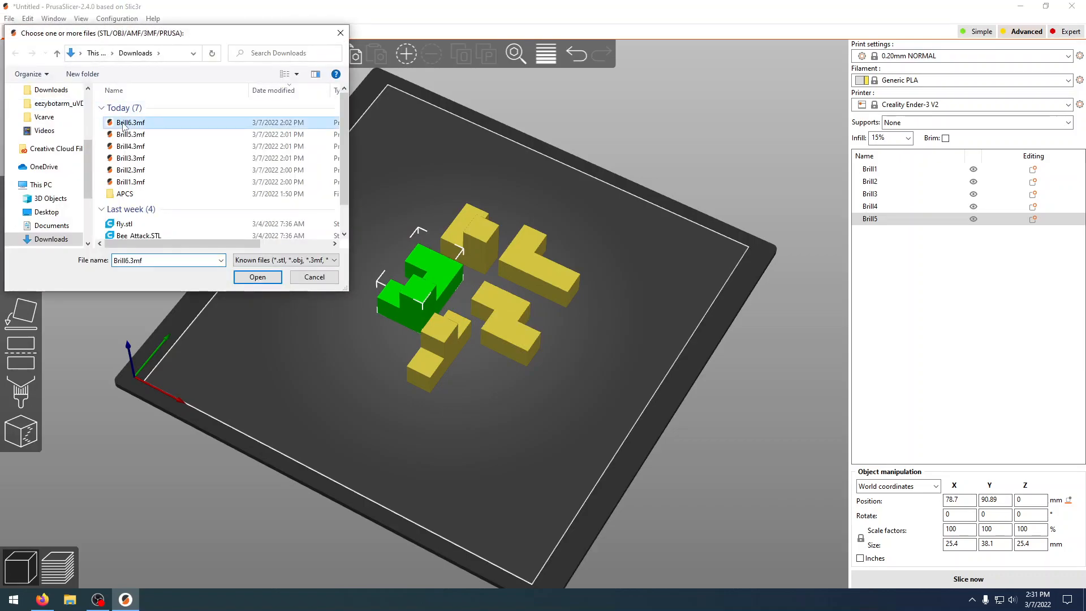
pyautogui.click(257, 277)
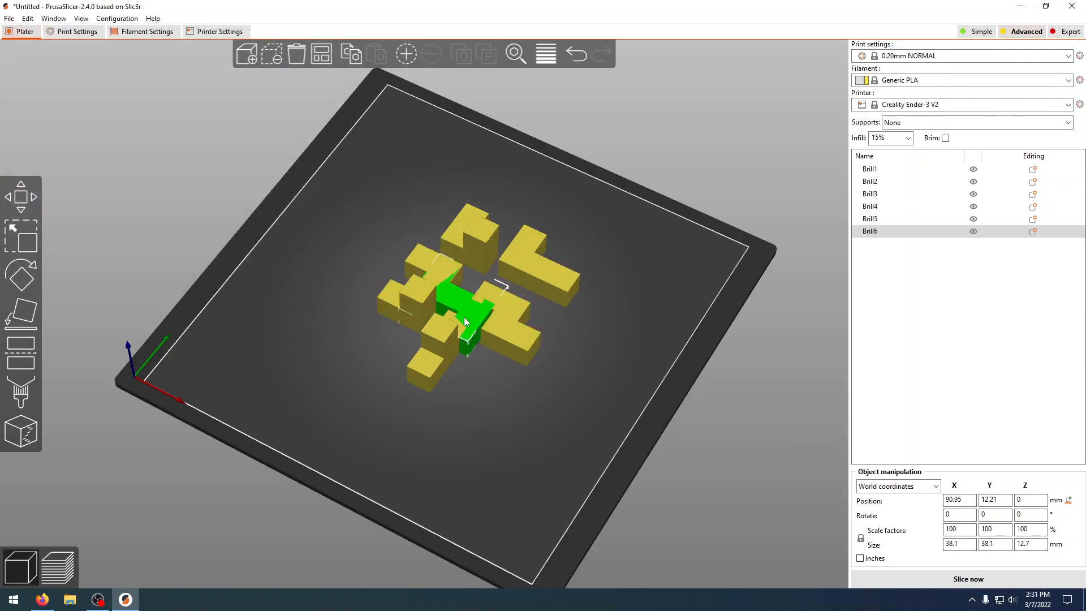
pyautogui.moveTo(461, 312); pyautogui.dragTo(357, 341)
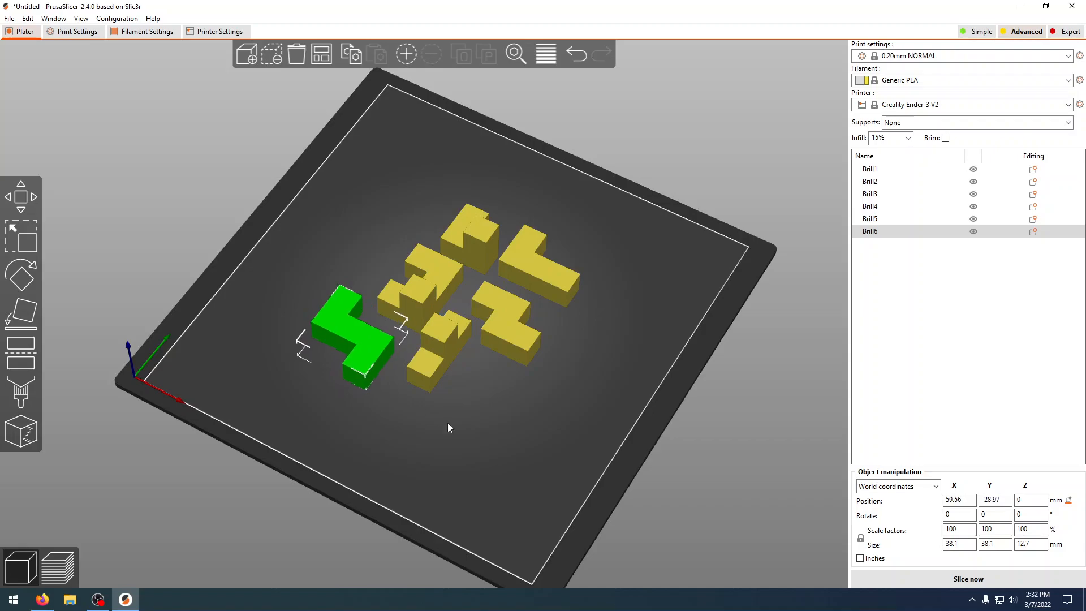
# Step: Lay Brill3 flat on the bed by placing it on its large T-shaped side face
pyautogui.moveTo(473, 439)
pyautogui.mouseDown()
pyautogui.moveTo(475, 403)
pyautogui.moveTo(479, 419)
pyautogui.mouseUp()
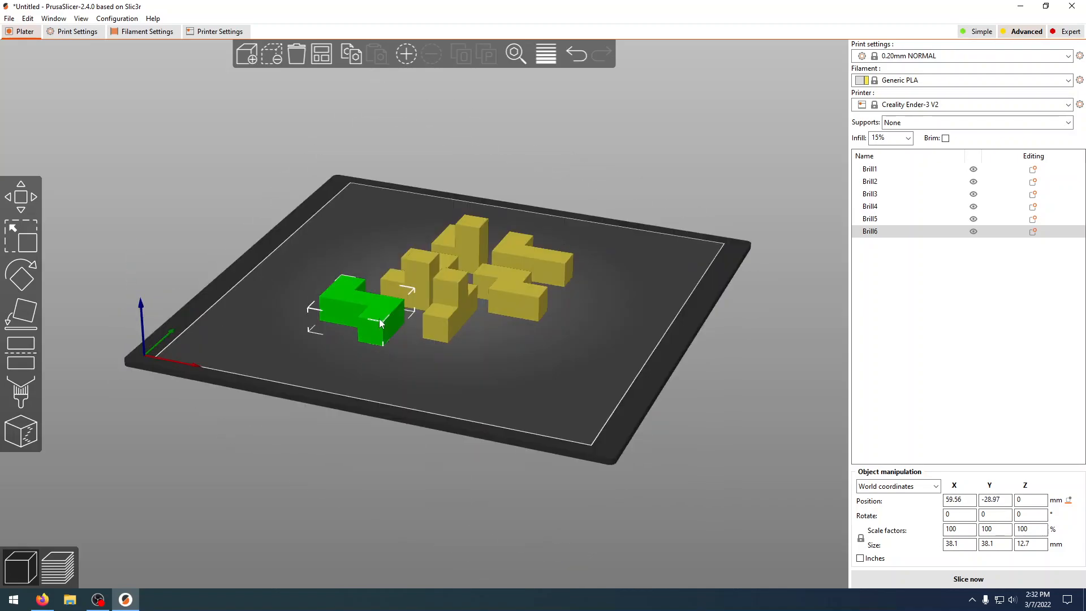
pyautogui.moveTo(486, 320); pyautogui.dragTo(565, 355)
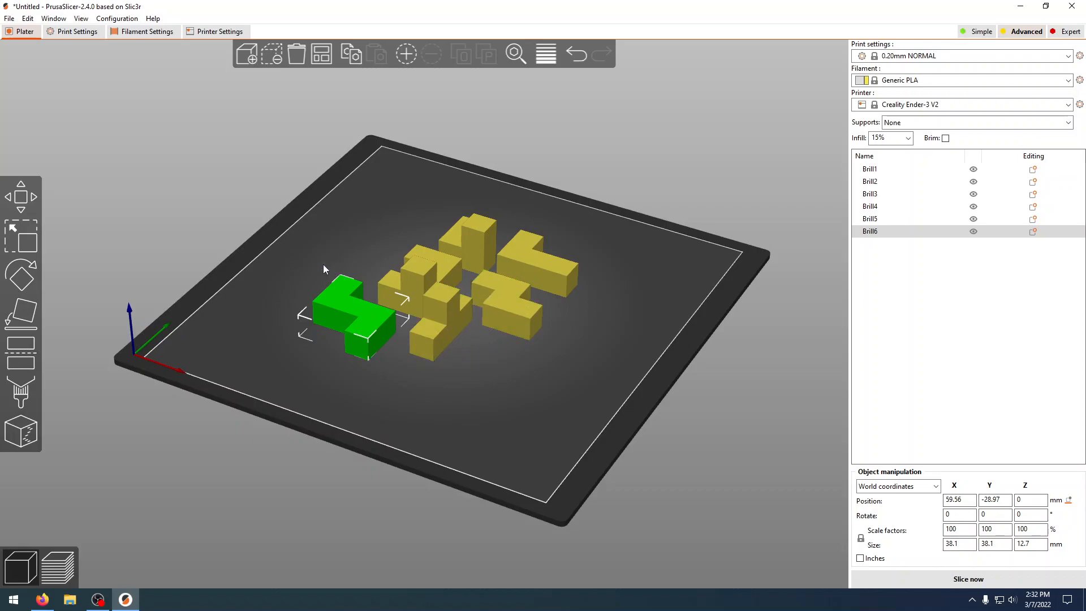
pyautogui.click(25, 316)
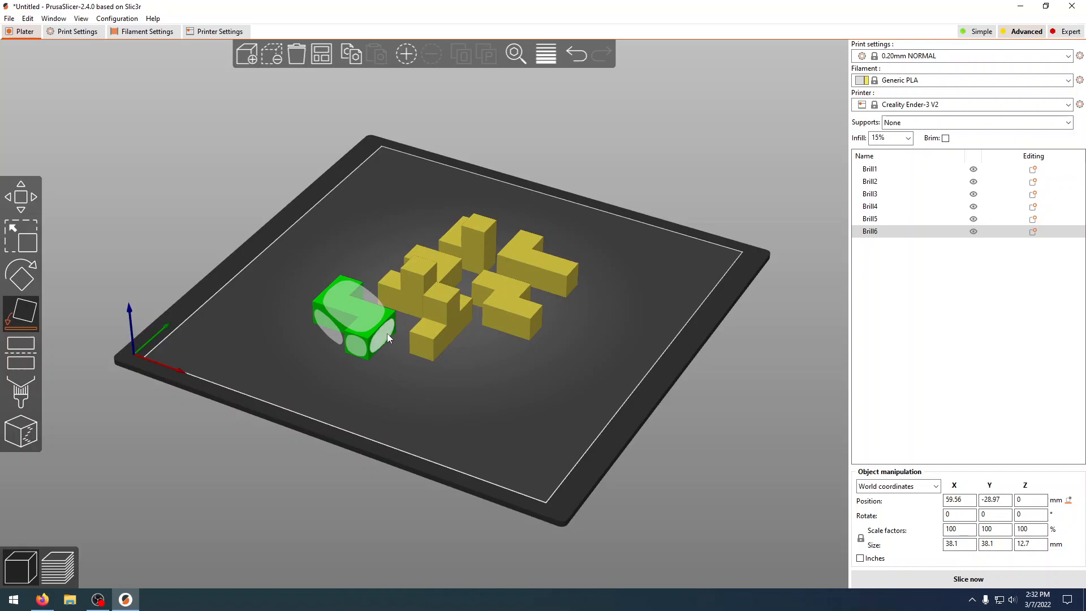
pyautogui.click(449, 320)
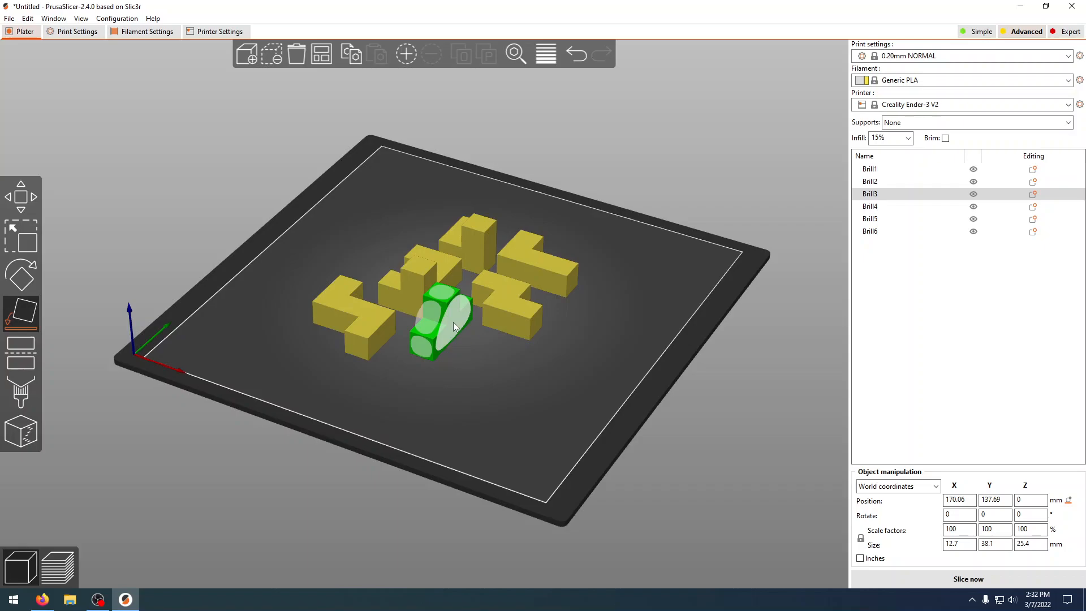
pyautogui.click(453, 326)
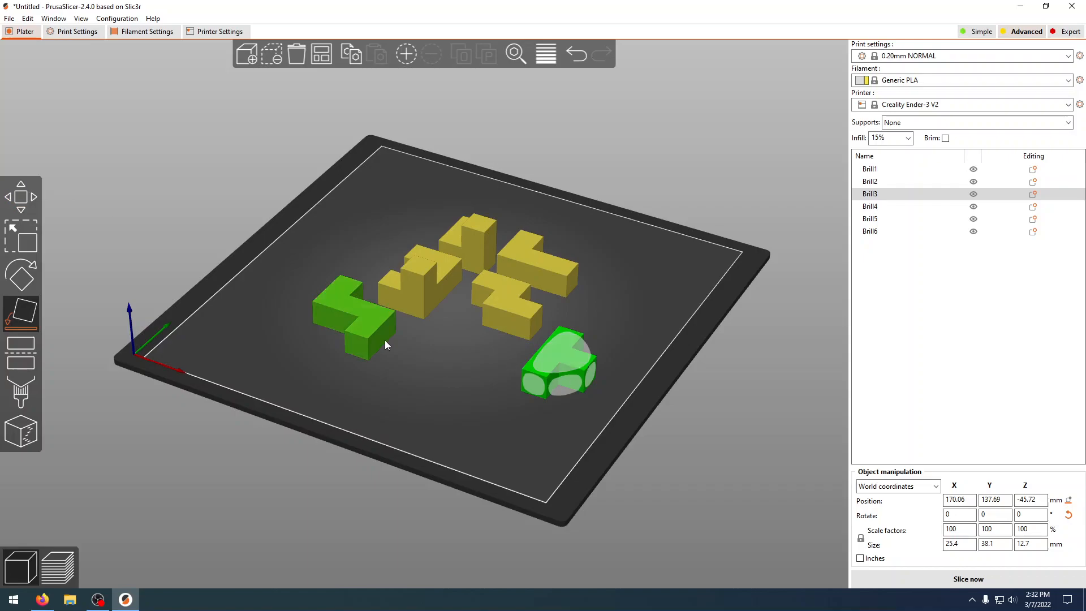
# Step: Move Brill3 into the space between Brill6 and Brill2, and shift Brill6 to about X 60.6, Y -23.5 mm
pyautogui.click(17, 196)
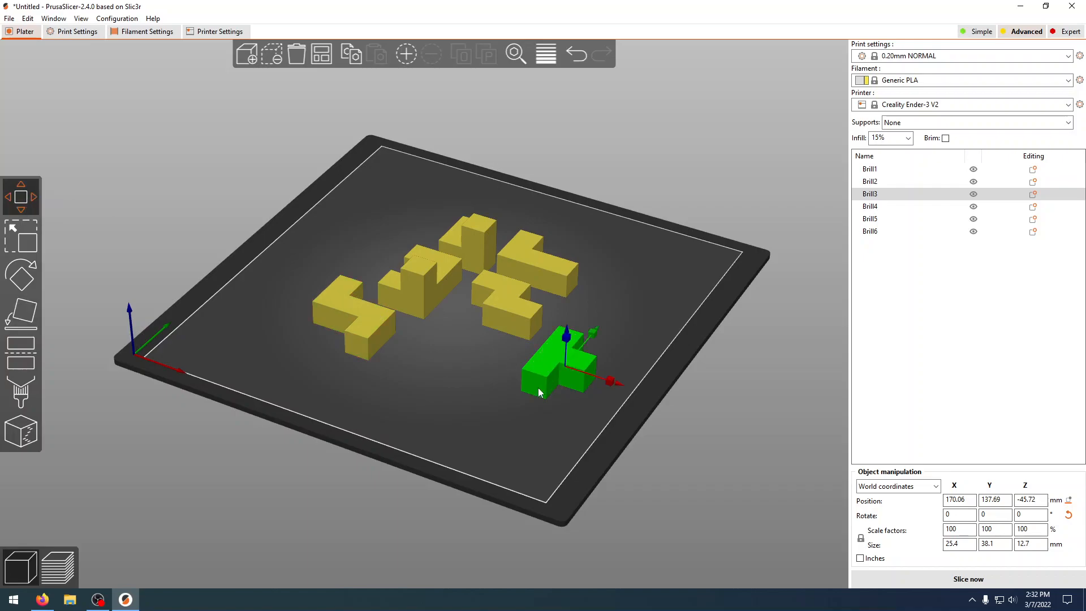
pyautogui.moveTo(539, 372); pyautogui.dragTo(568, 394)
pyautogui.moveTo(422, 393); pyautogui.dragTo(422, 374)
pyautogui.moveTo(601, 450); pyautogui.dragTo(523, 271)
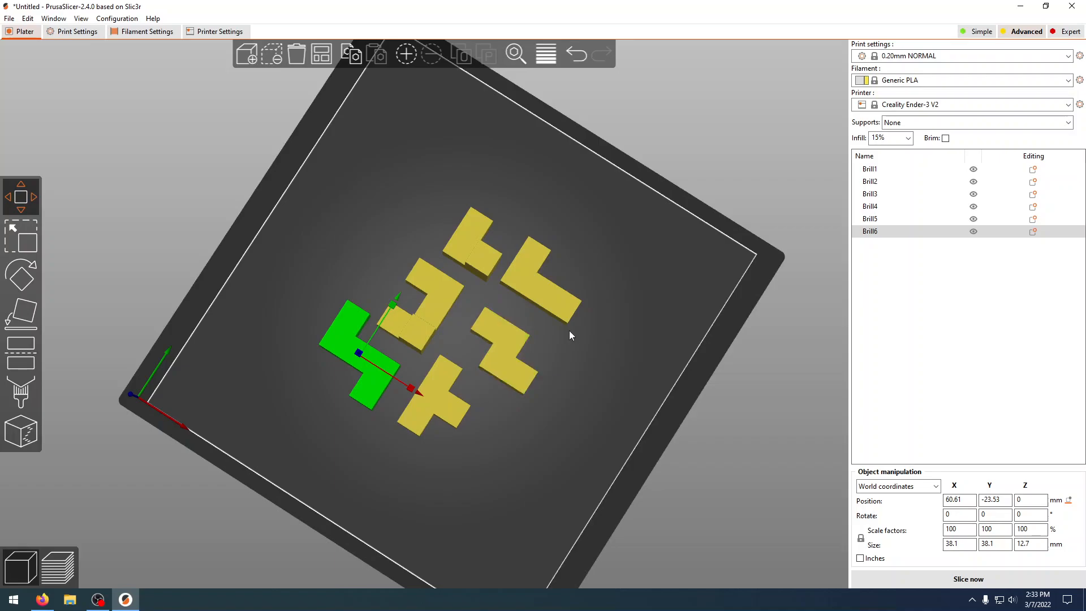
# Step: Tighten the layout by nudging Brill3 and moving Brill6 to about X 63.9, Y -19.5 mm, leaving gaps between all pieces
pyautogui.moveTo(551, 405); pyautogui.dragTo(538, 372)
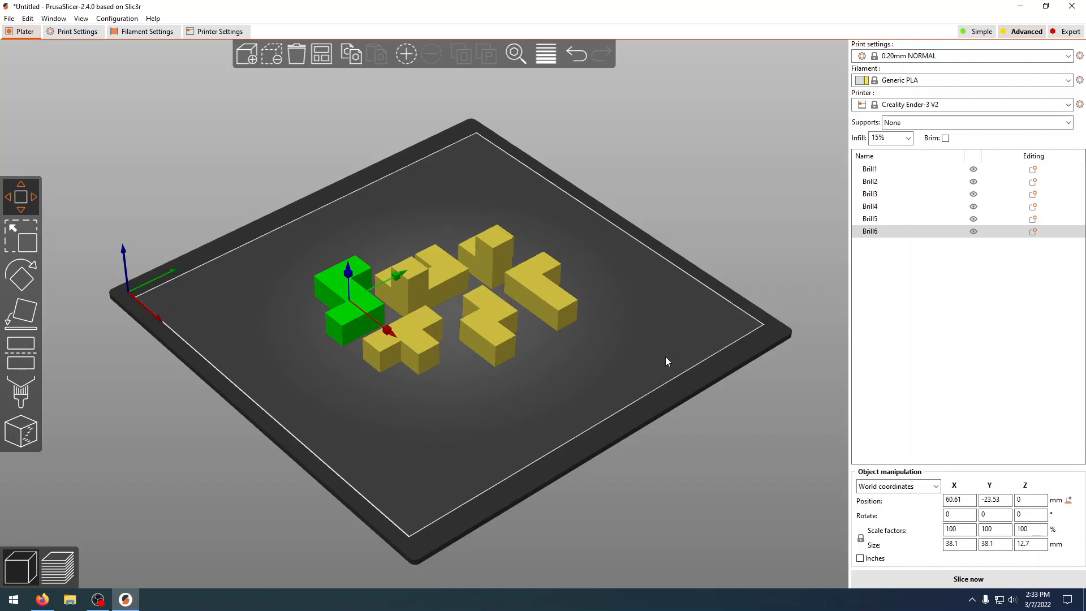
pyautogui.moveTo(565, 376)
pyautogui.mouseDown()
pyautogui.moveTo(552, 398)
pyautogui.moveTo(526, 392)
pyautogui.moveTo(568, 359)
pyautogui.mouseUp()
pyautogui.moveTo(452, 326); pyautogui.dragTo(456, 337)
pyautogui.moveTo(385, 368); pyautogui.dragTo(397, 370)
pyautogui.moveTo(509, 385); pyautogui.dragTo(389, 352)
pyautogui.click(347, 296)
pyautogui.moveTo(589, 480); pyautogui.dragTo(501, 329)
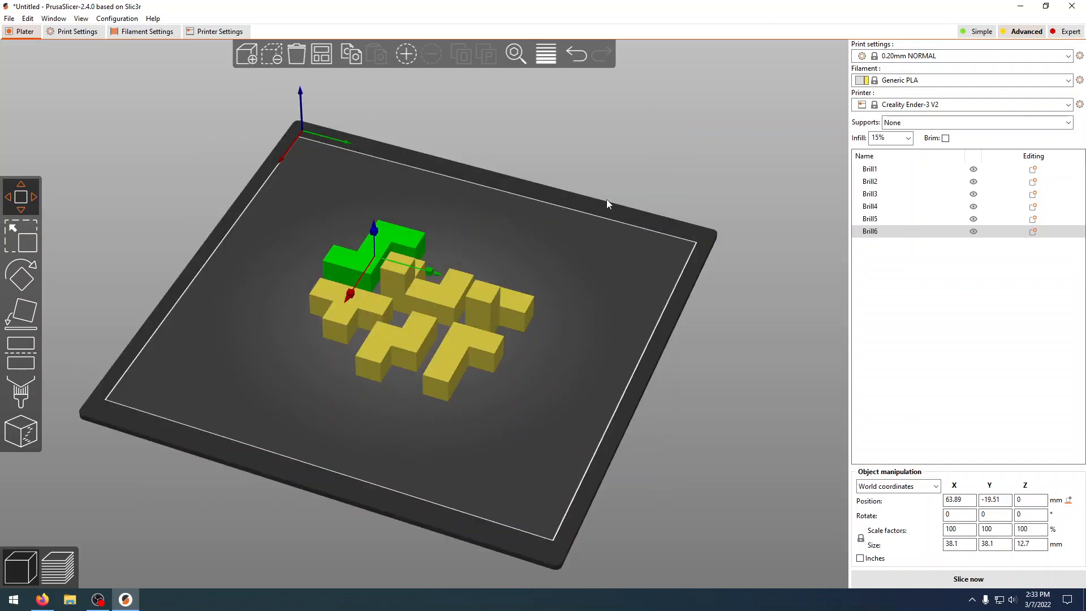
pyautogui.moveTo(521, 450)
pyautogui.mouseDown()
pyautogui.moveTo(549, 466)
pyautogui.moveTo(520, 447)
pyautogui.mouseUp()
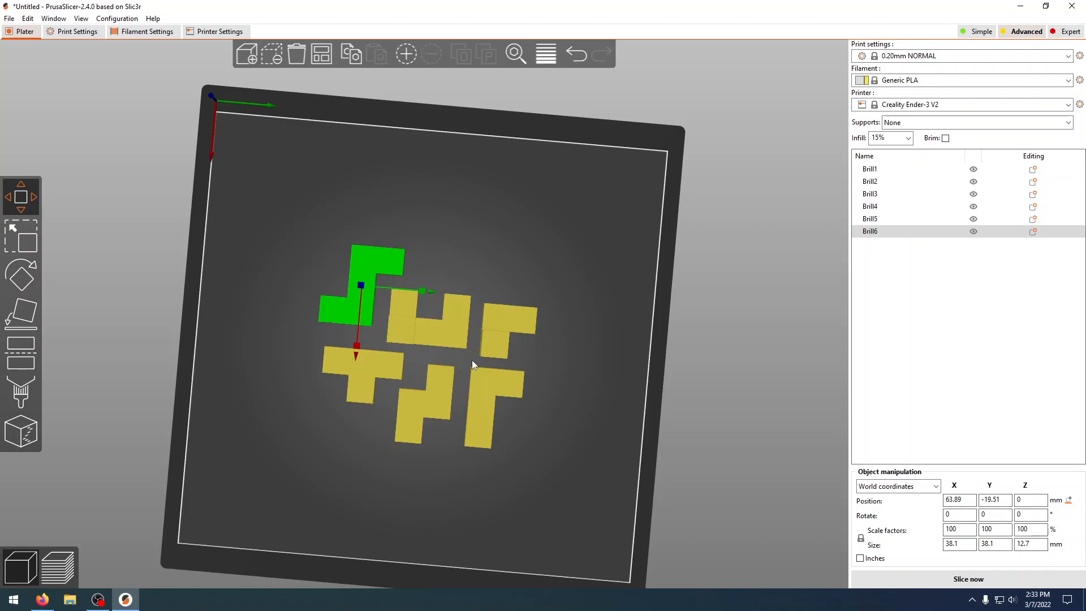
pyautogui.moveTo(541, 455); pyautogui.dragTo(539, 424)
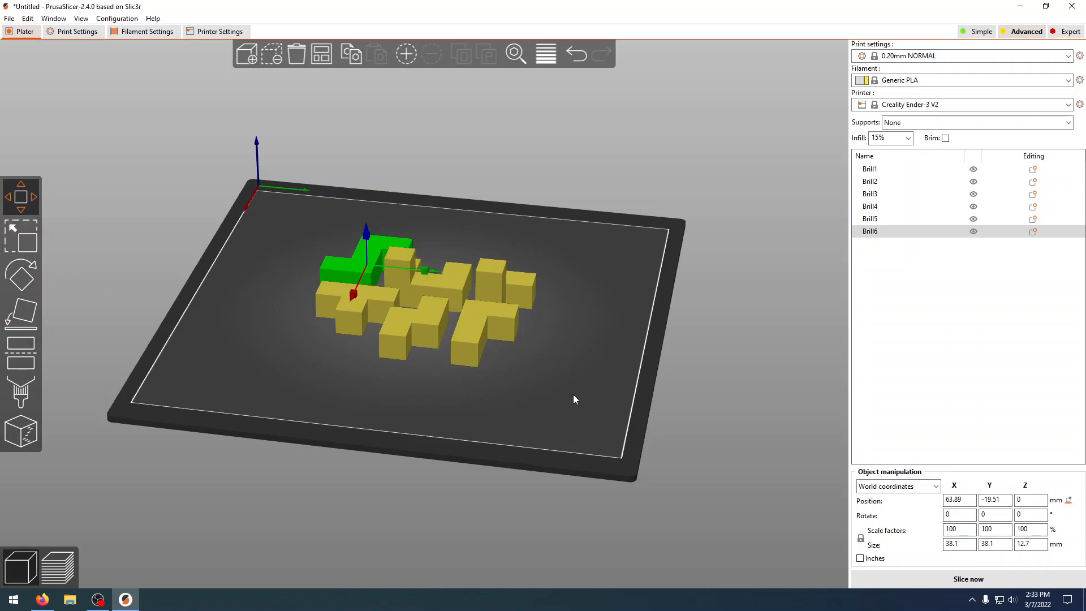
pyautogui.moveTo(572, 395)
pyautogui.mouseDown()
pyautogui.moveTo(592, 418)
pyautogui.moveTo(556, 416)
pyautogui.moveTo(572, 405)
pyautogui.mouseUp()
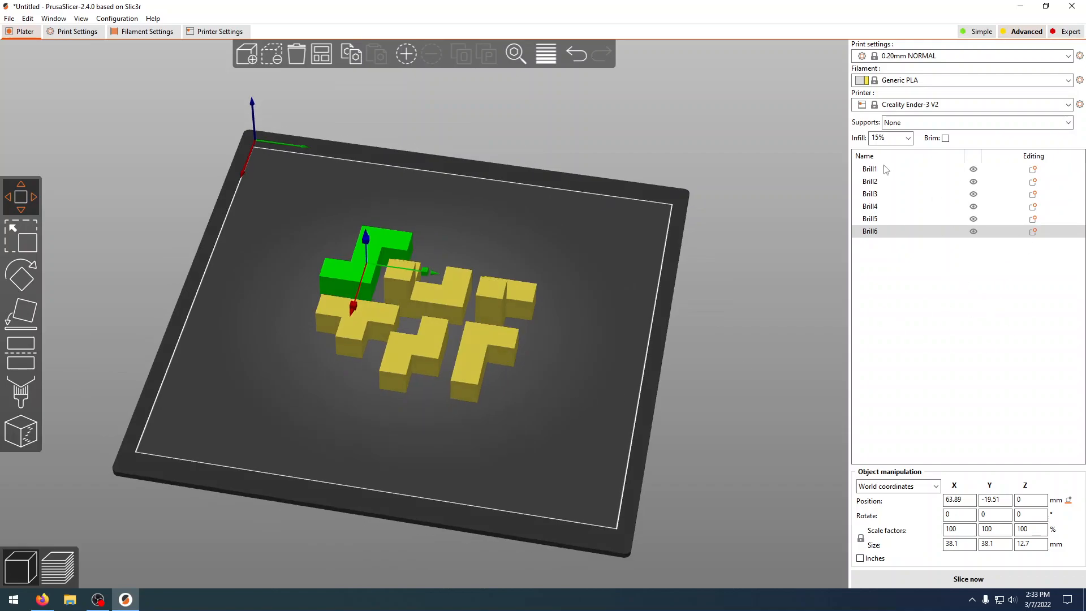
# Step: Choose the Creality Ender-3 V2 printer preset and the Generic PLA filament preset
pyautogui.click(1055, 106)
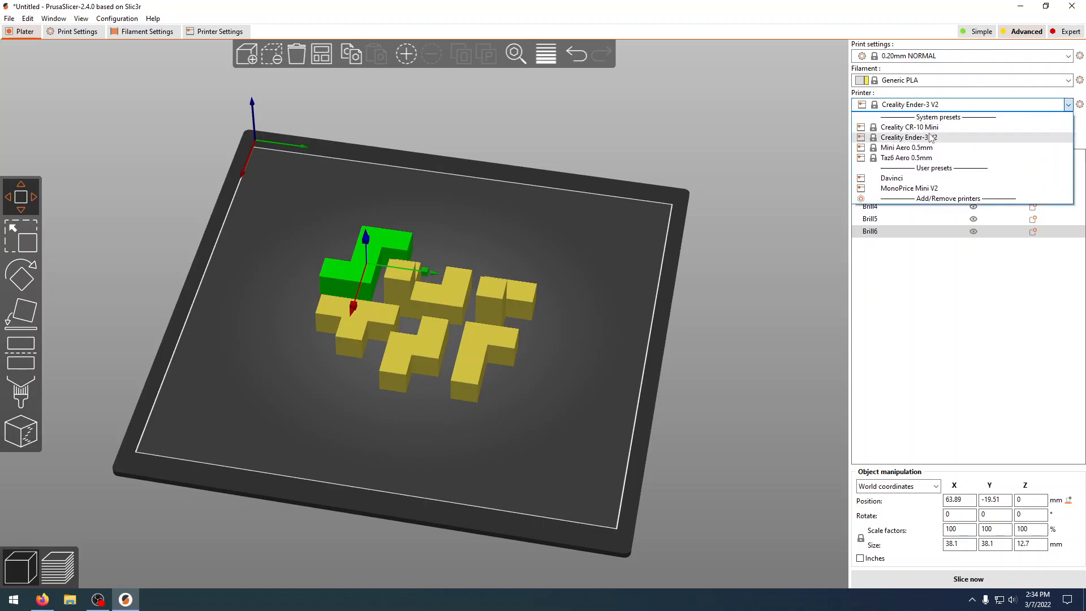
pyautogui.click(930, 137)
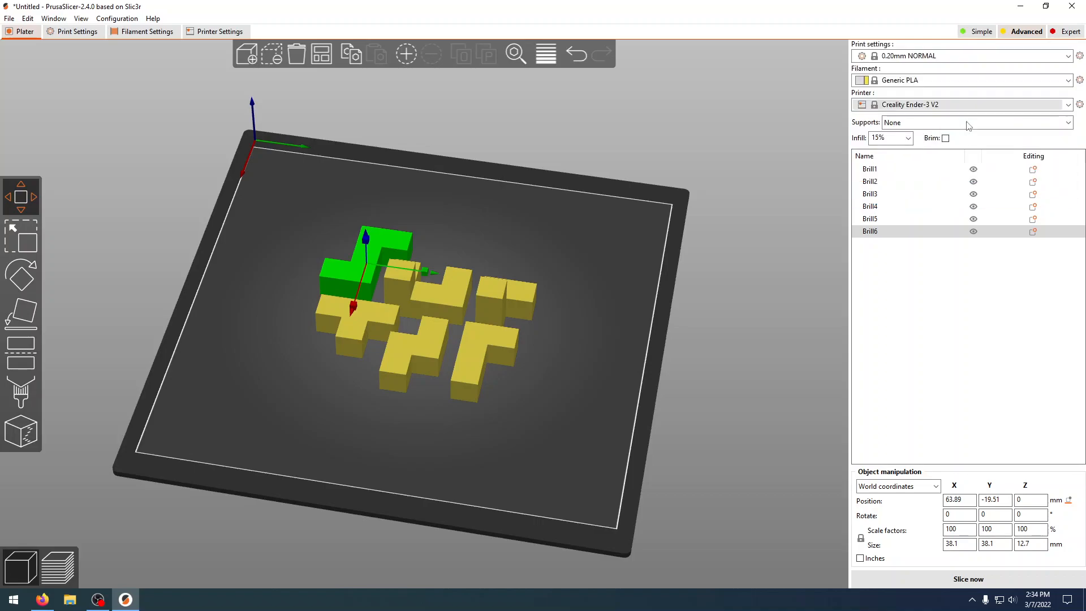
pyautogui.click(1067, 81)
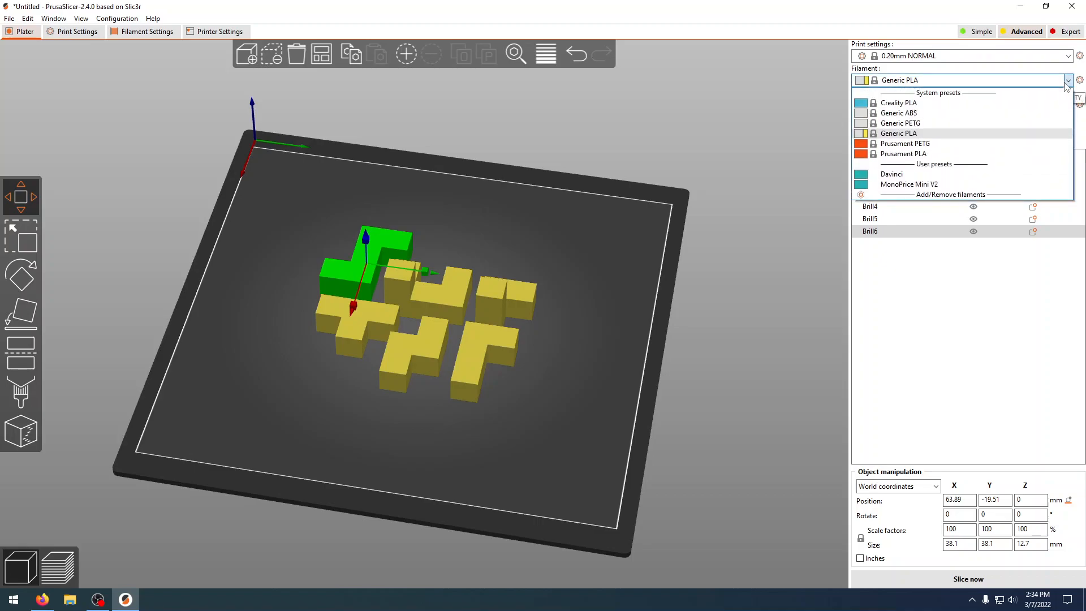
pyautogui.click(919, 135)
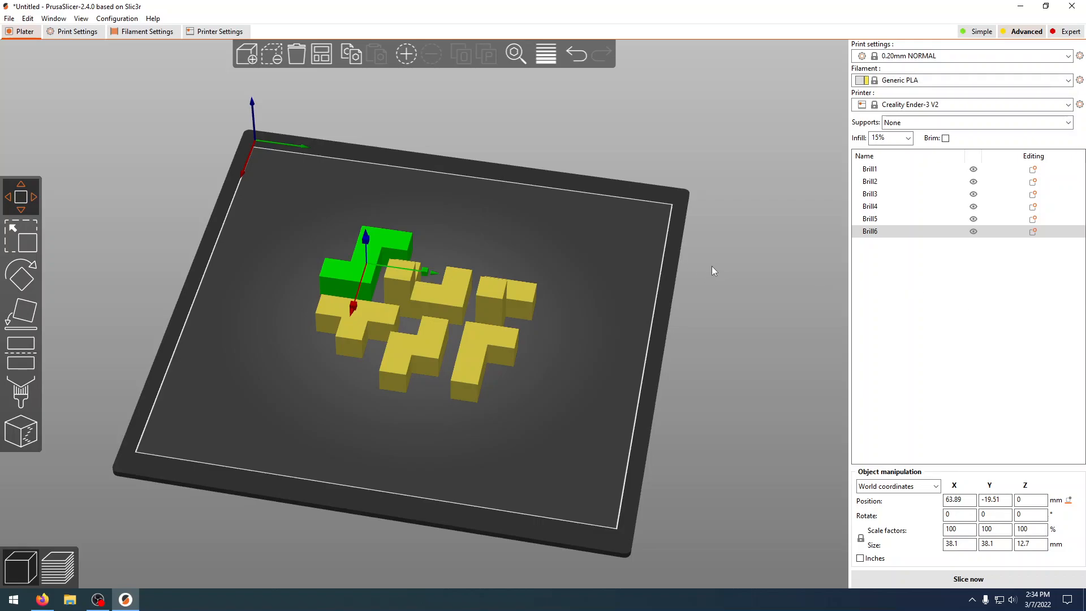
# Step: Keep the infill at 15% and choose None for supports
pyautogui.click(908, 141)
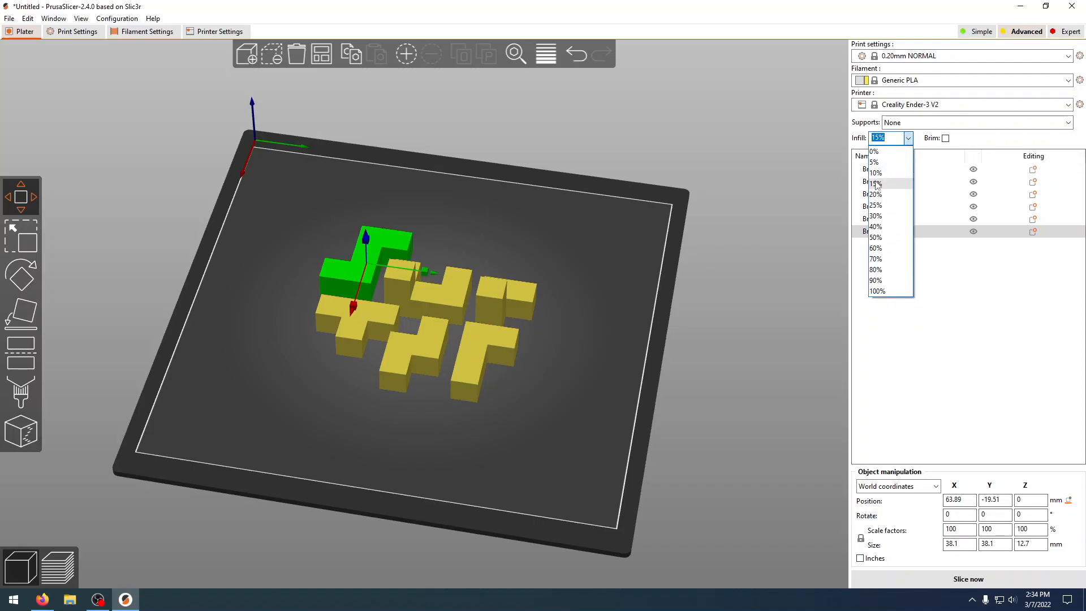
pyautogui.click(924, 263)
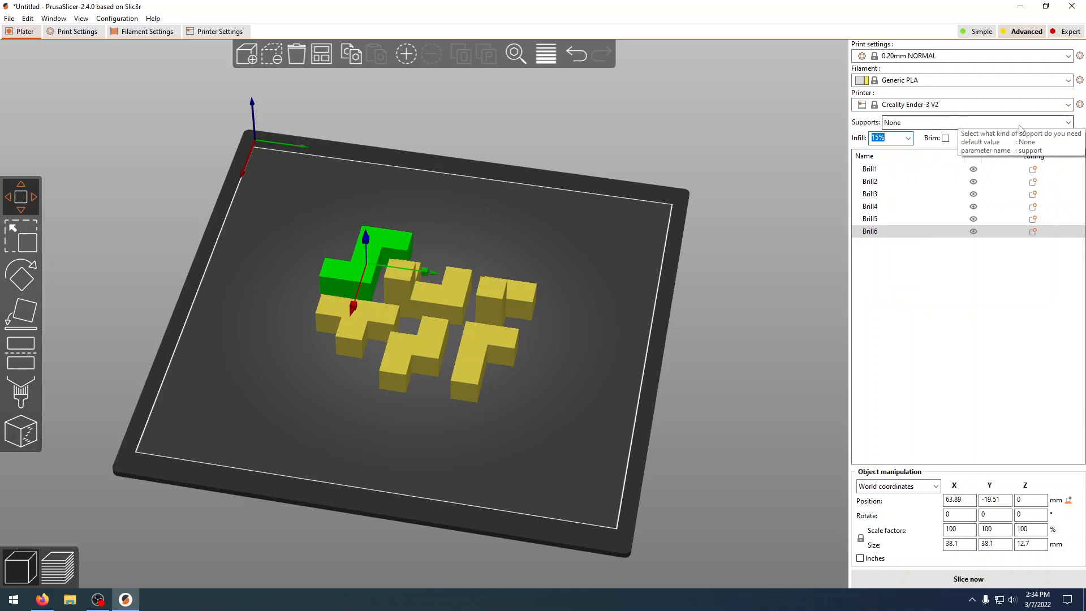
pyautogui.click(968, 124)
pyautogui.click(967, 135)
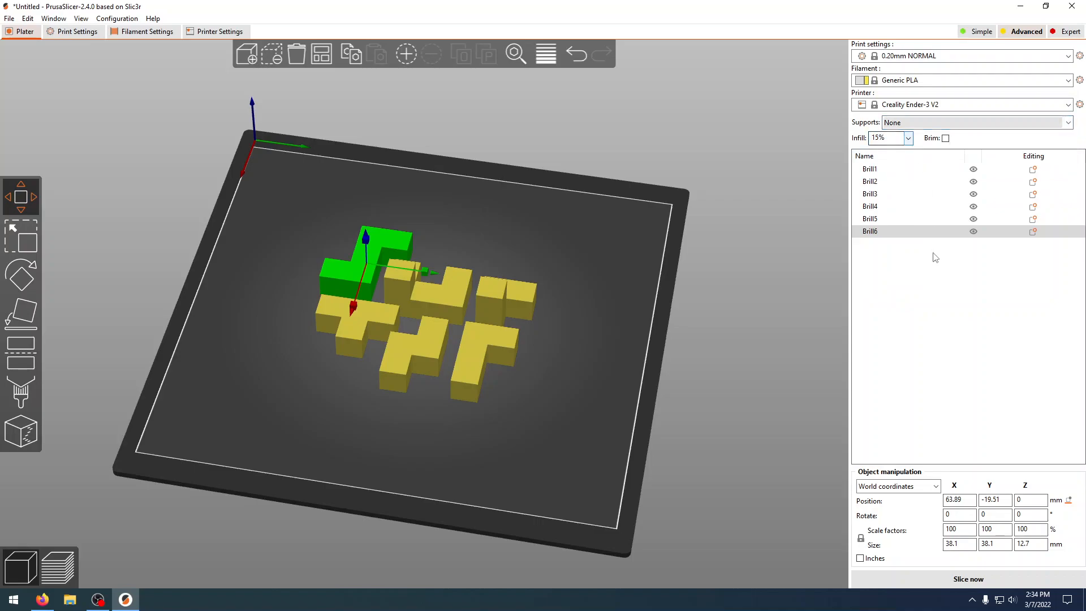
# Step: Leave the brim switched off and slice the plate
pyautogui.click(946, 138)
pyautogui.click(946, 139)
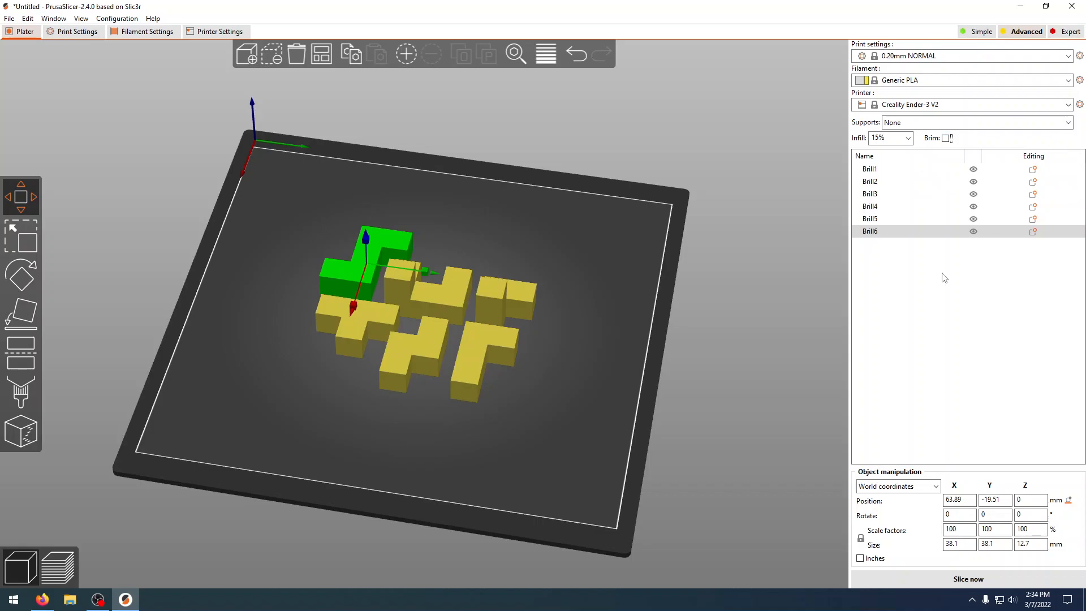
pyautogui.click(968, 579)
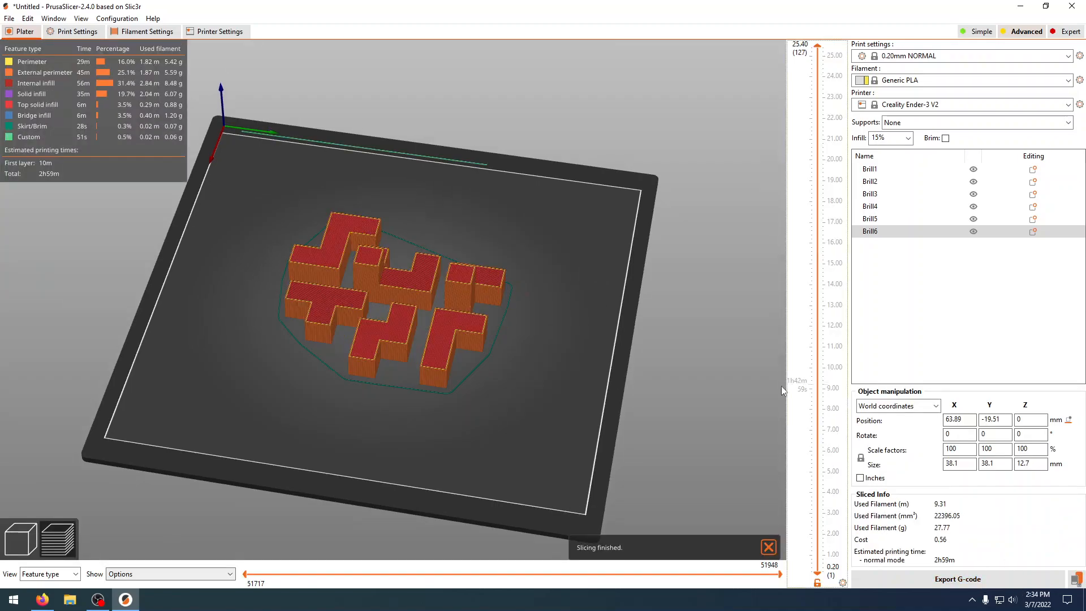
# Step: Examine the sliced puzzle pieces from several angles, switching briefly to the 3D editor view and back to the sliced preview
pyautogui.moveTo(554, 462)
pyautogui.mouseDown()
pyautogui.moveTo(556, 437)
pyautogui.moveTo(555, 446)
pyautogui.mouseUp()
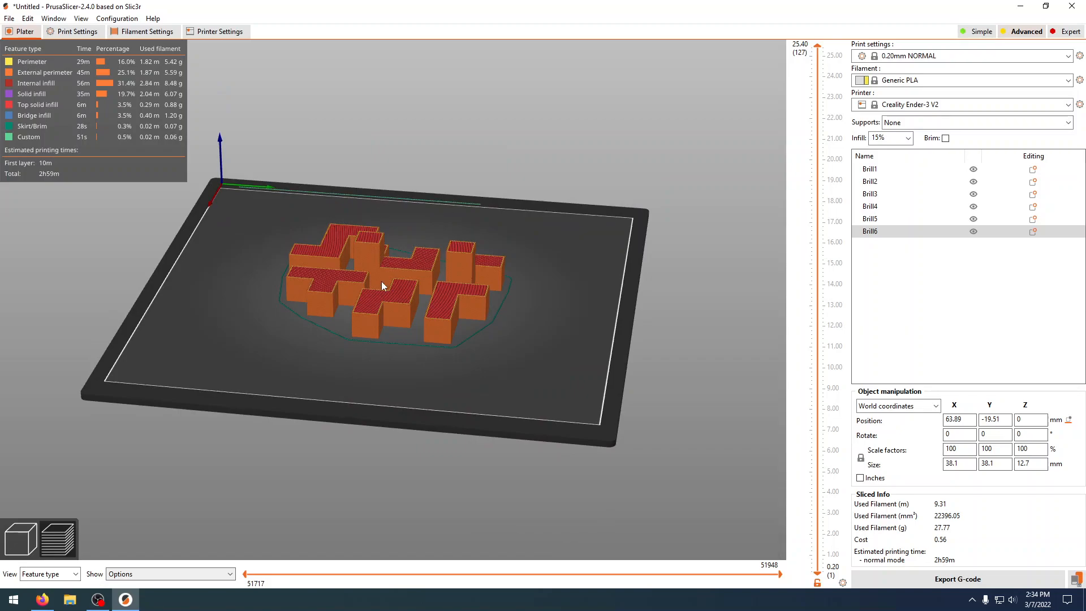
pyautogui.moveTo(429, 279); pyautogui.dragTo(501, 321)
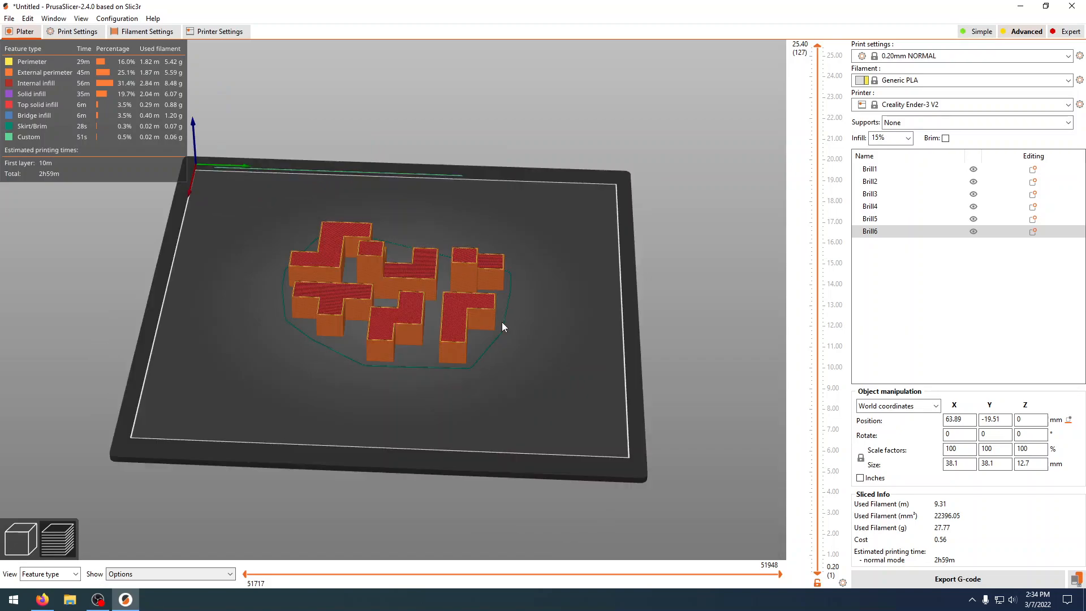
pyautogui.click(19, 542)
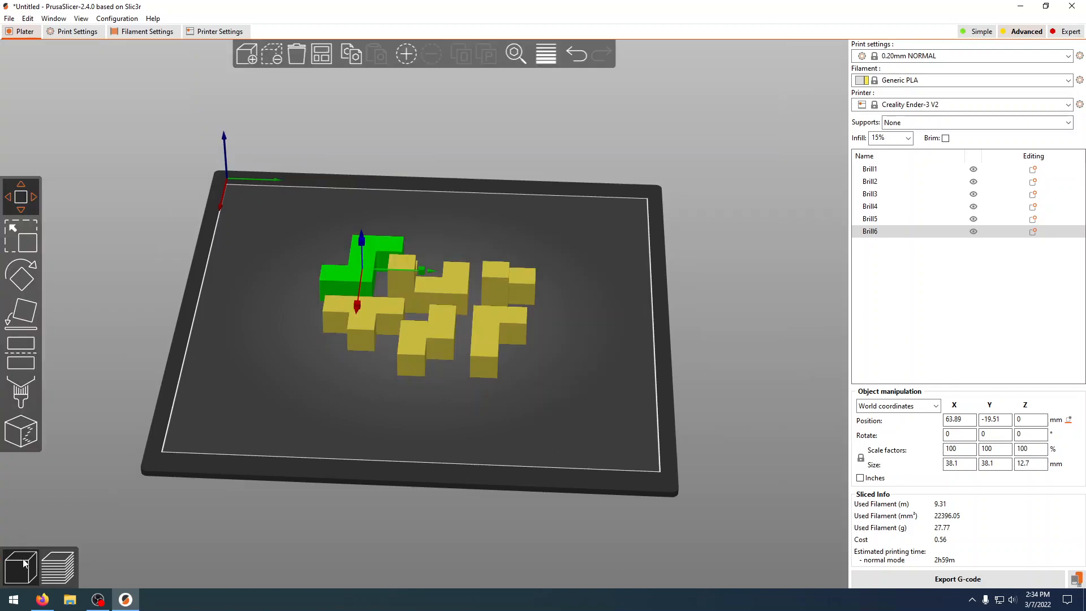
pyautogui.click(63, 571)
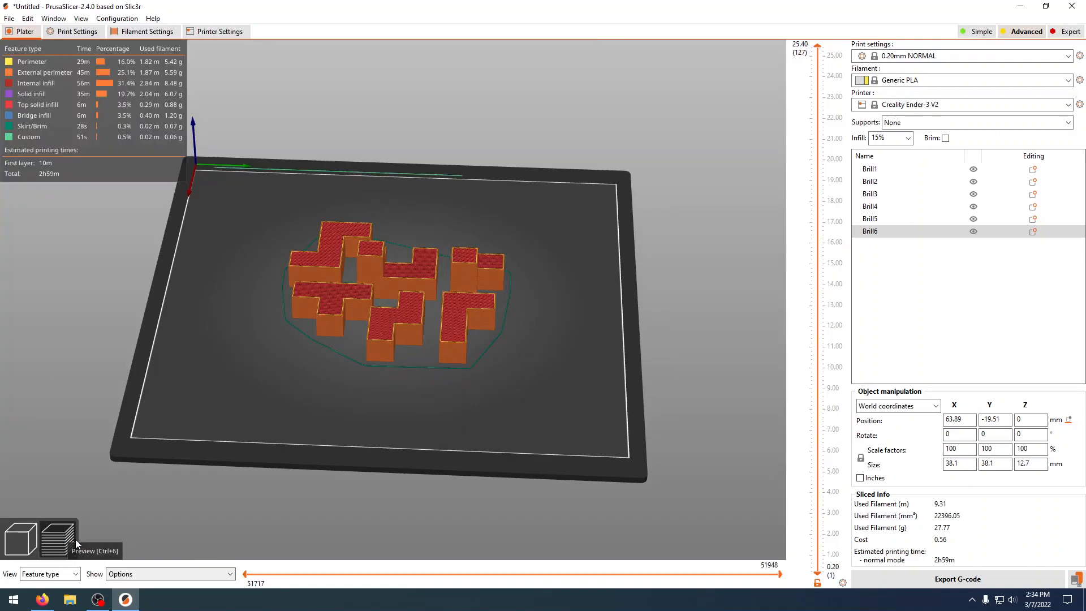
pyautogui.moveTo(560, 388)
pyautogui.mouseDown()
pyautogui.moveTo(564, 412)
pyautogui.moveTo(553, 389)
pyautogui.mouseUp()
pyautogui.scroll(7, 433, 324)
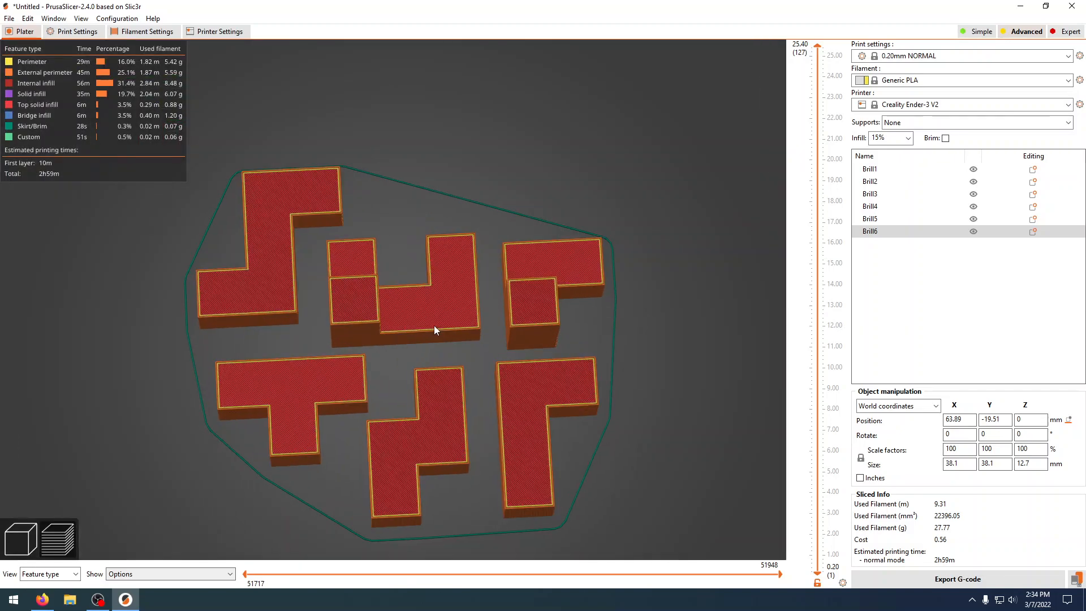
pyautogui.moveTo(483, 362); pyautogui.dragTo(468, 324)
pyautogui.scroll(3, 472, 379)
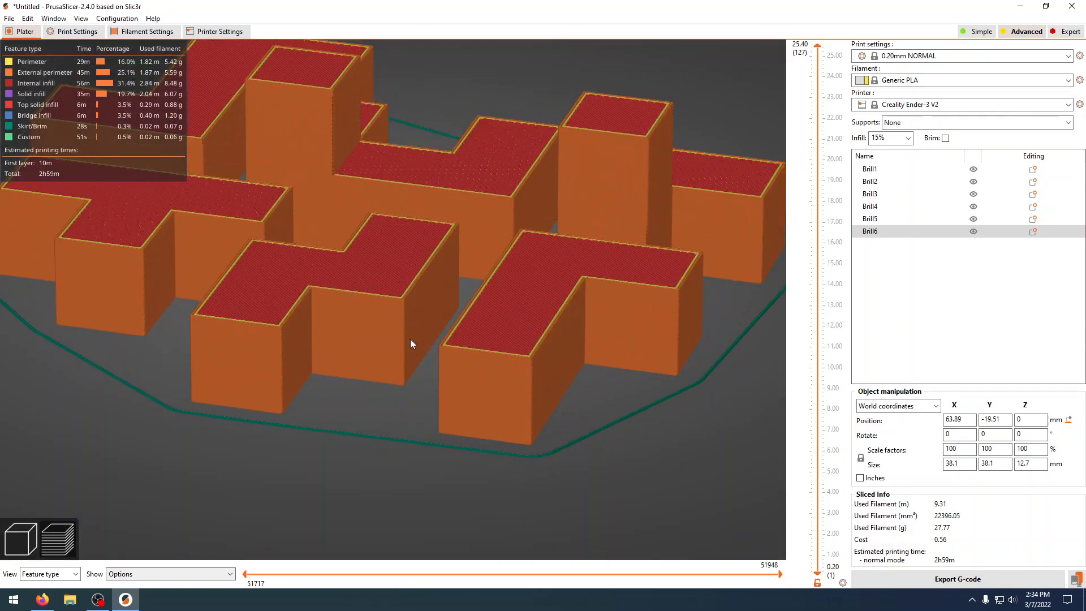
# Step: Lower the previewed layers to about 7.2 mm to examine the internal infill, and restore the full 25.40 mm height
pyautogui.scroll(4, 409, 338)
pyautogui.moveTo(818, 43); pyautogui.dragTo(812, 382)
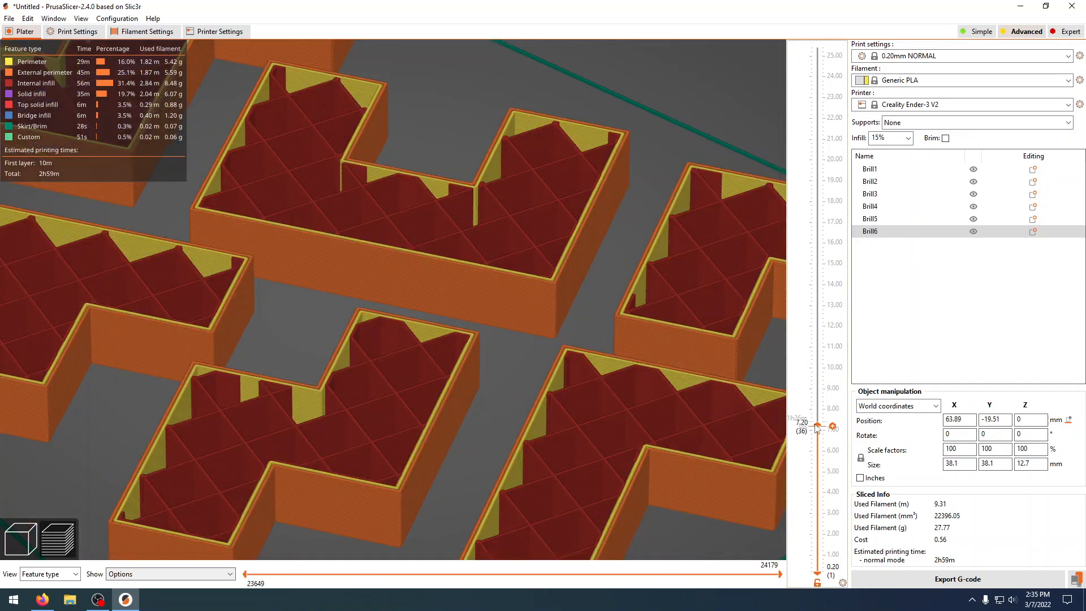
pyautogui.moveTo(815, 425); pyautogui.dragTo(803, 24)
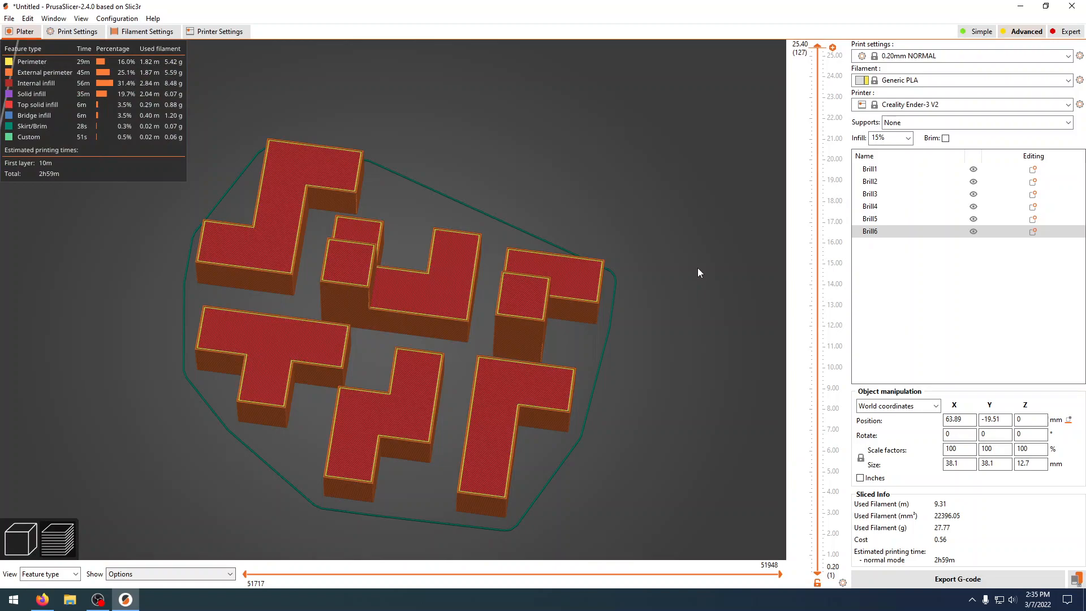
pyautogui.moveTo(697, 267); pyautogui.dragTo(687, 321)
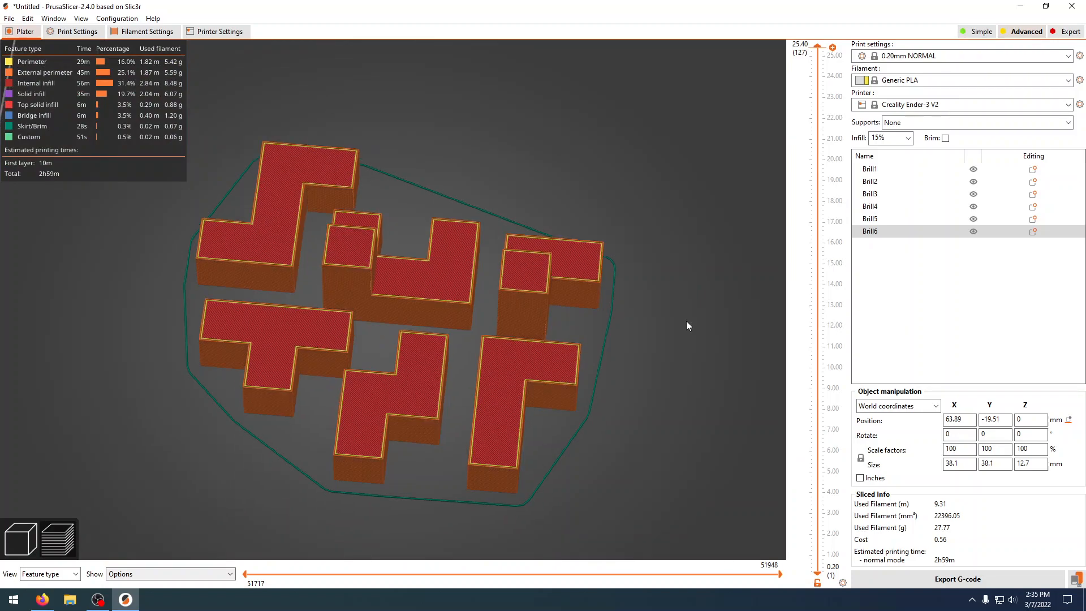
# Step: Start exporting the G-code and choose USB Drive (D:) as the destination
pyautogui.click(956, 580)
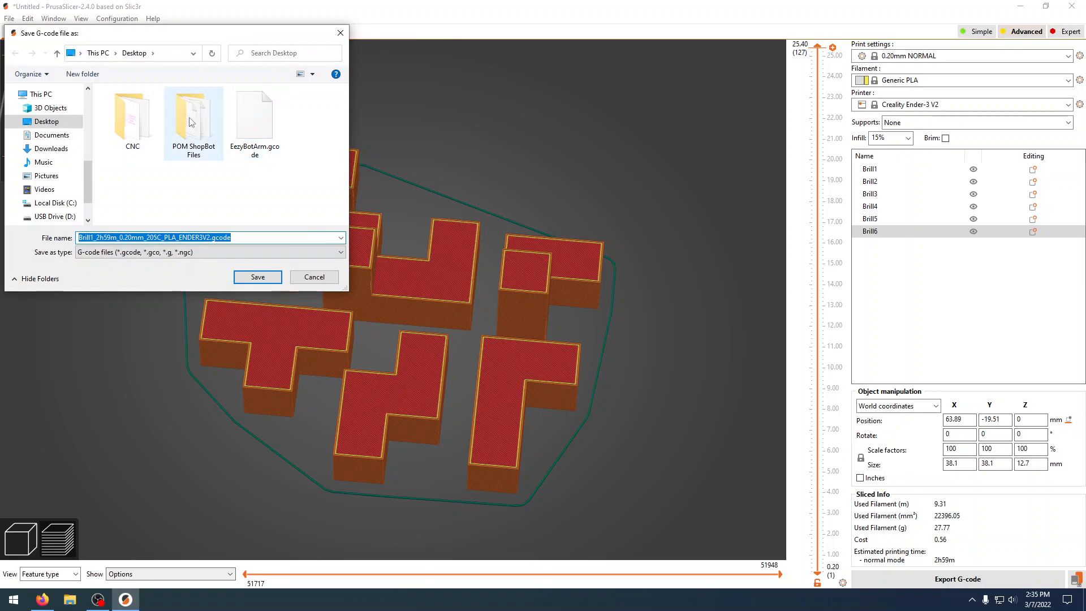
pyautogui.scroll(-2, 68, 187)
pyautogui.click(60, 192)
# Step: Name the G-code file BRILL PuzzleCube, keeping the .gcode extension
pyautogui.click(210, 237)
pyautogui.click(210, 237)
pyautogui.click(209, 237)
pyautogui.moveTo(211, 237); pyautogui.dragTo(76, 238)
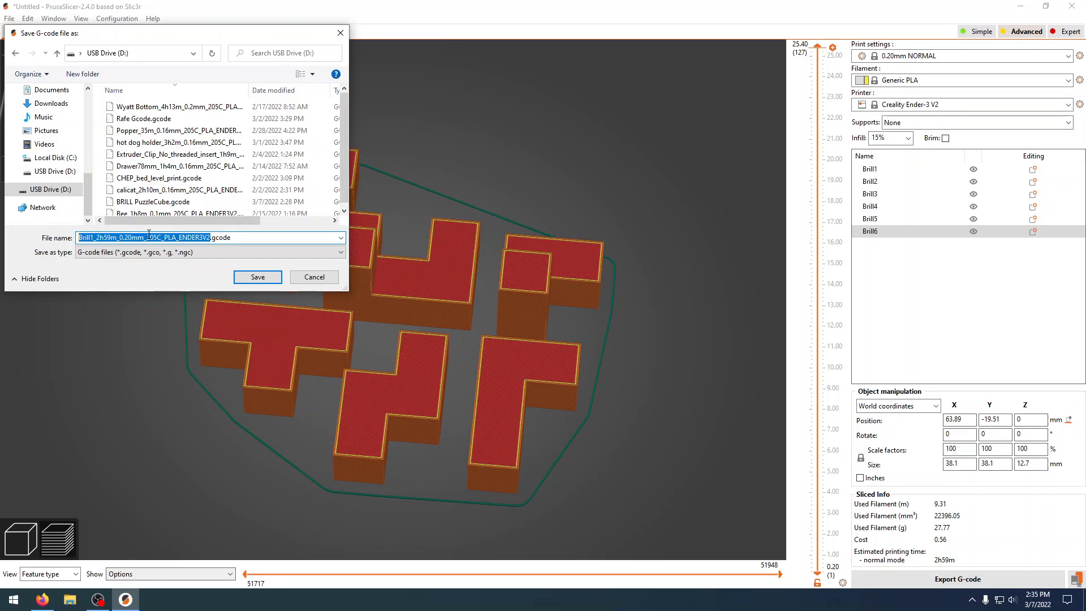
pyautogui.write('Brill')
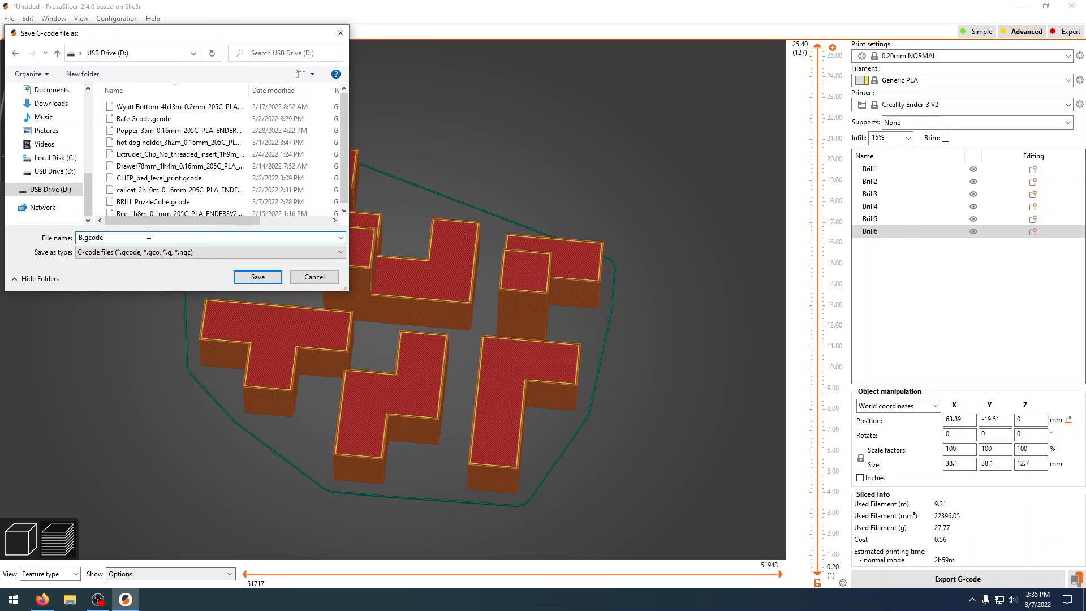
pyautogui.press('BackSpace')
pyautogui.press('BackSpace')
pyautogui.press('BackSpace')
pyautogui.press('BackSpace')
pyautogui.write('RILL PuzzleCube')
# Step: Save the G-code over the existing BRILL PuzzleCube.gcode and safely eject the USB drive
pyautogui.click(272, 278)
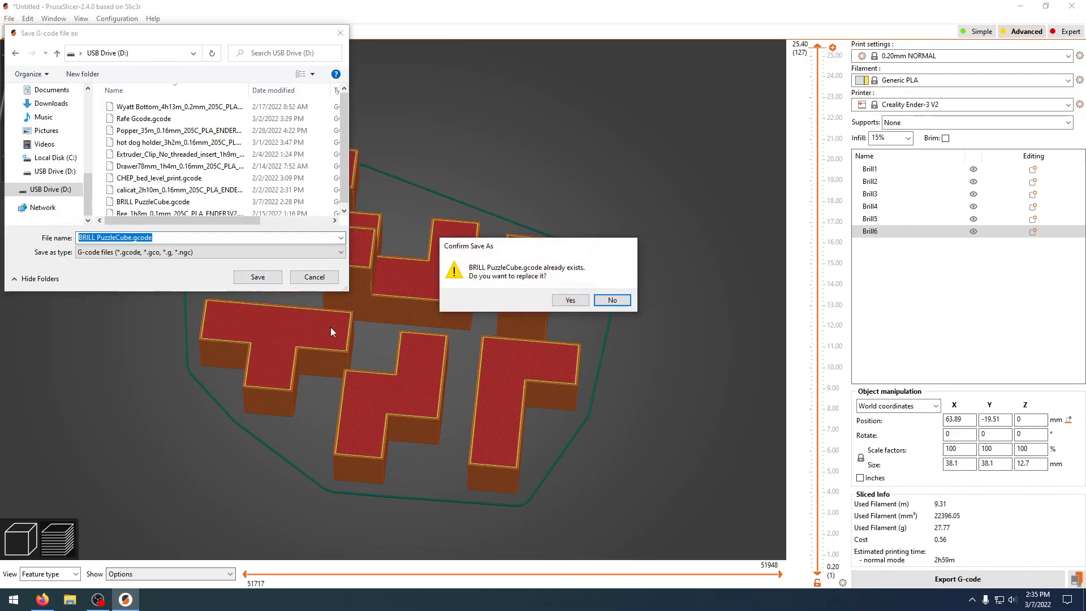
pyautogui.click(570, 301)
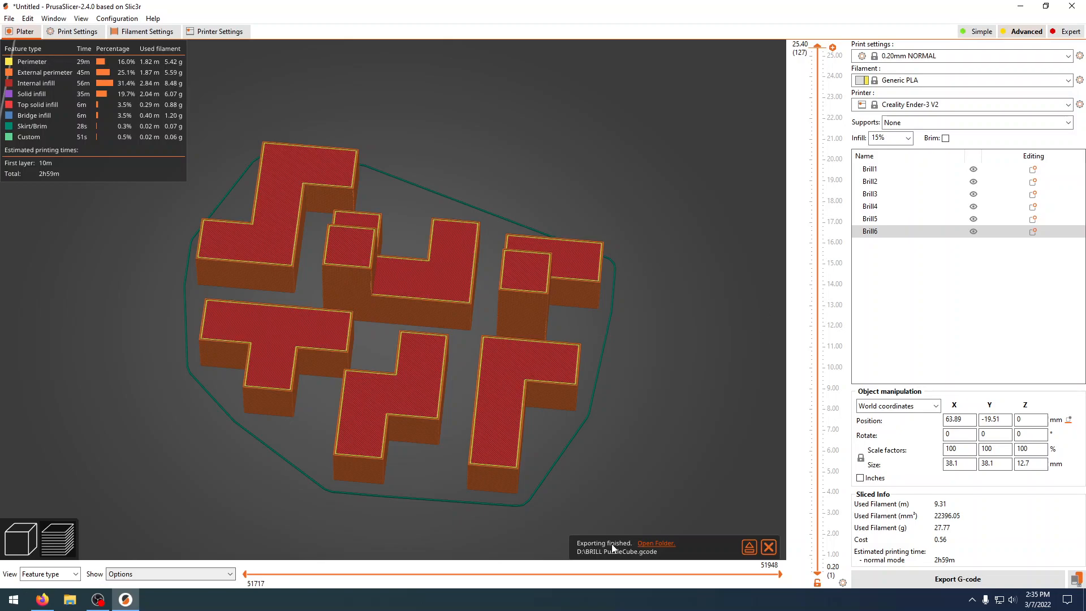
pyautogui.click(748, 548)
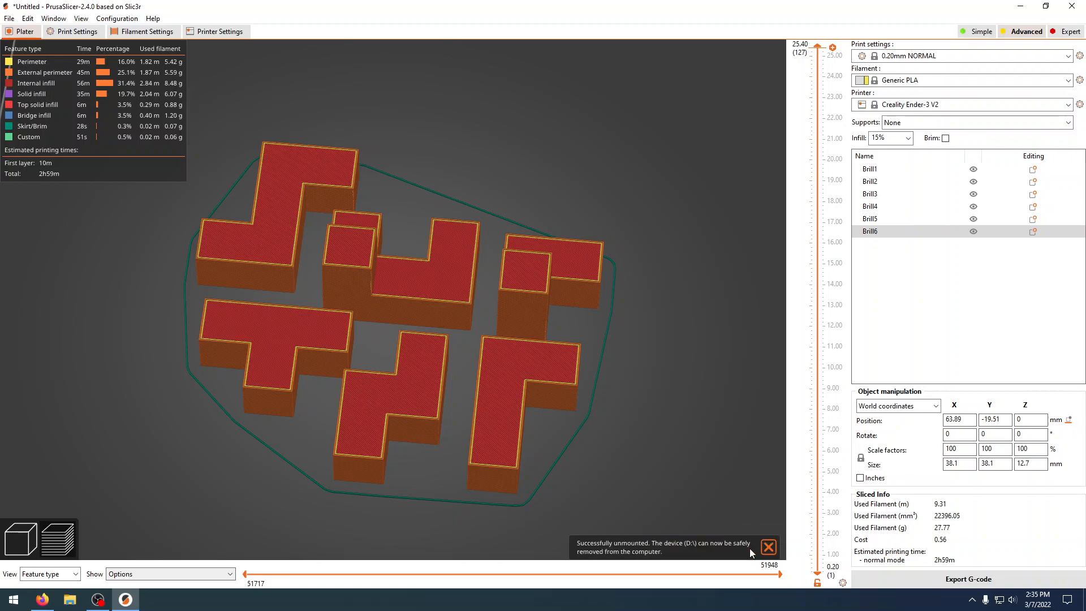